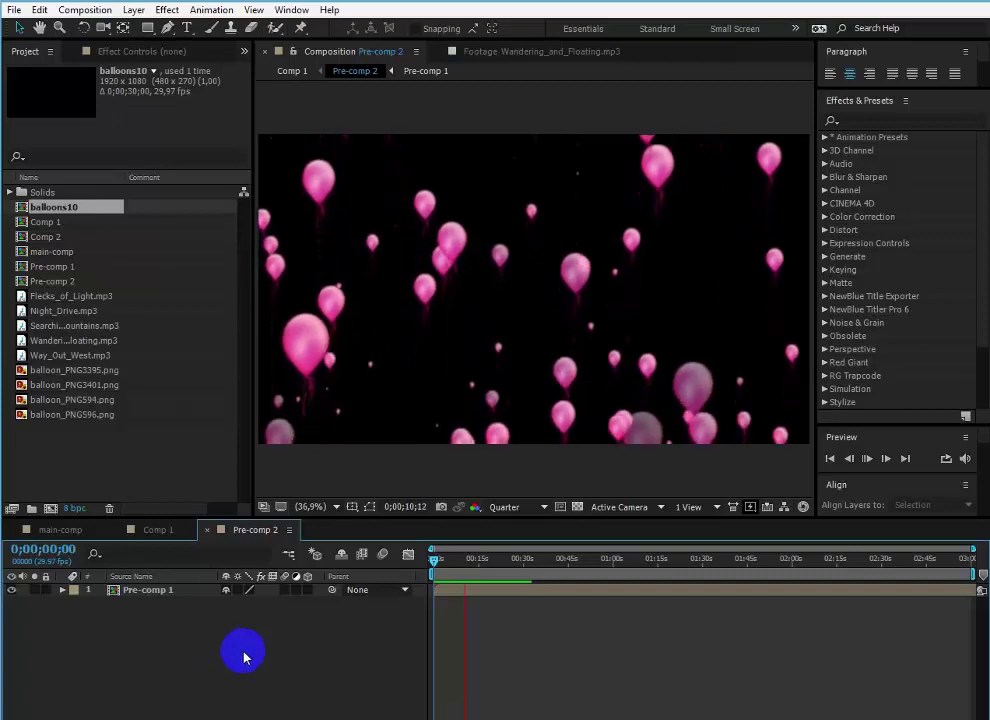
# Step: Stop the playing Pre-comp 2 balloon preview
pyautogui.press('space')
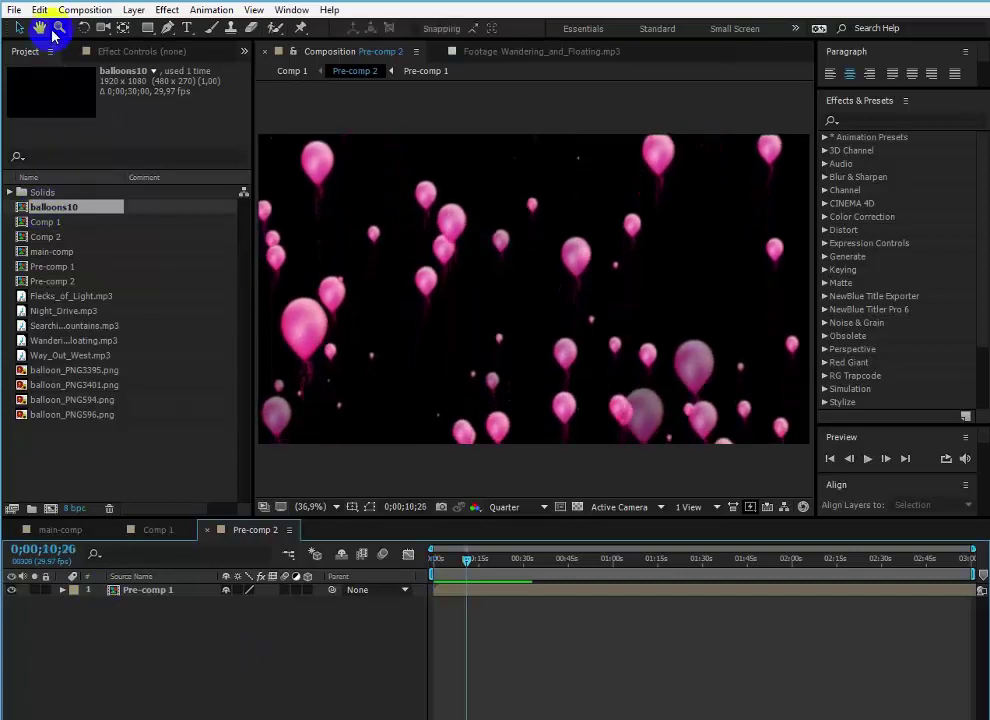
# Step: Create composition 'Balloons on the move' with HDTV 1080 29.97 preset and 10-second duration
pyautogui.click(84, 9)
pyautogui.click(80, 44)
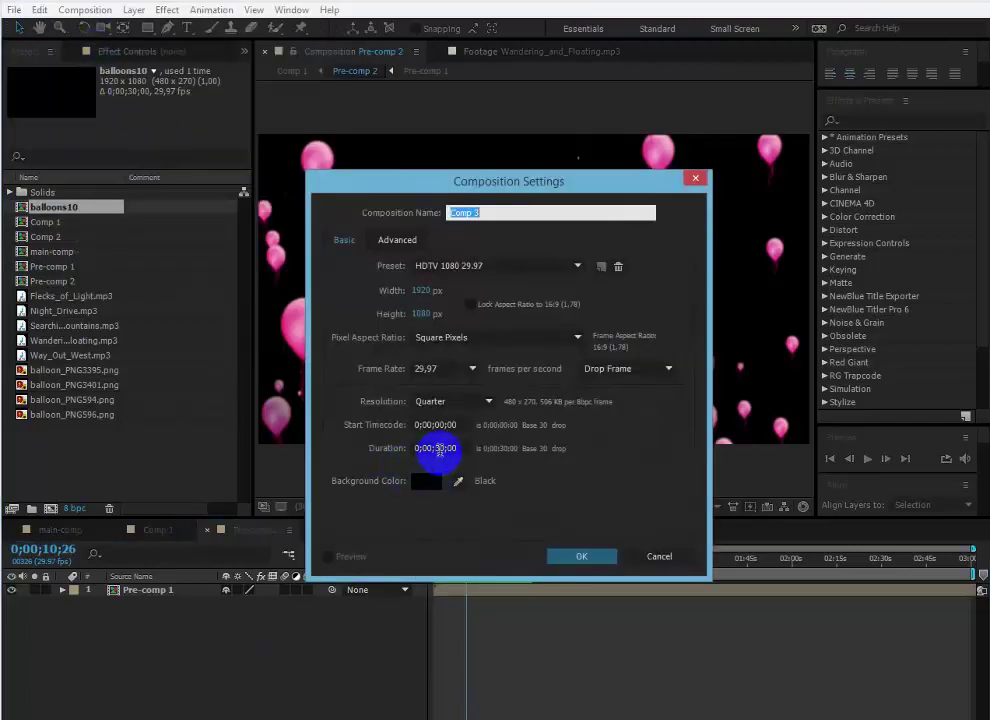
pyautogui.click(499, 212)
pyautogui.write('Balloons on the move')
pyautogui.click(492, 266)
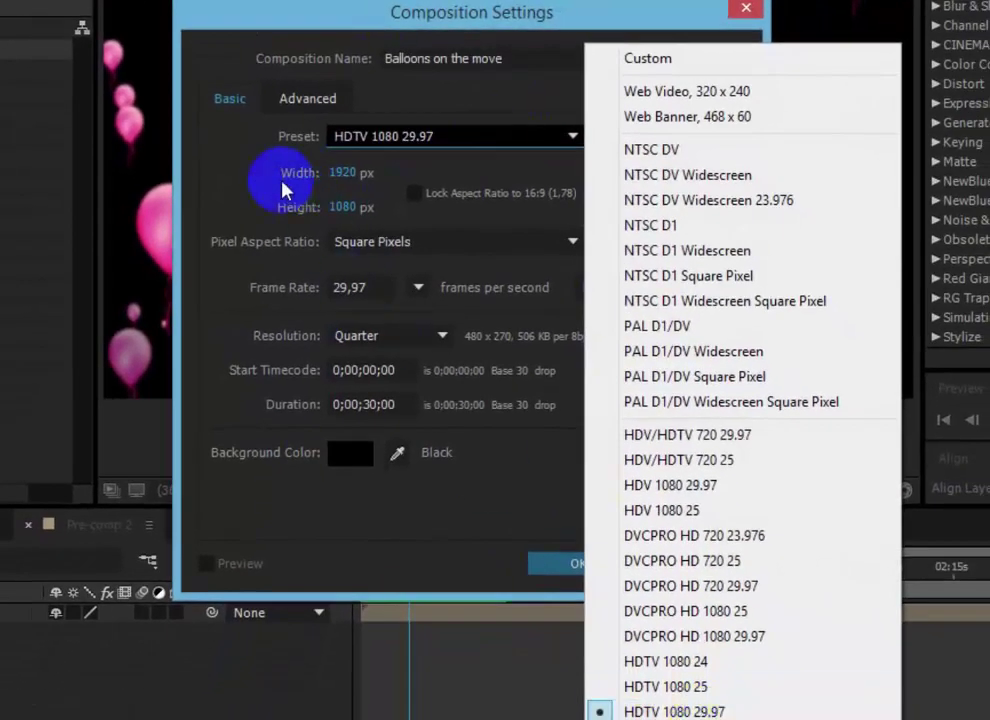
pyautogui.click(283, 190)
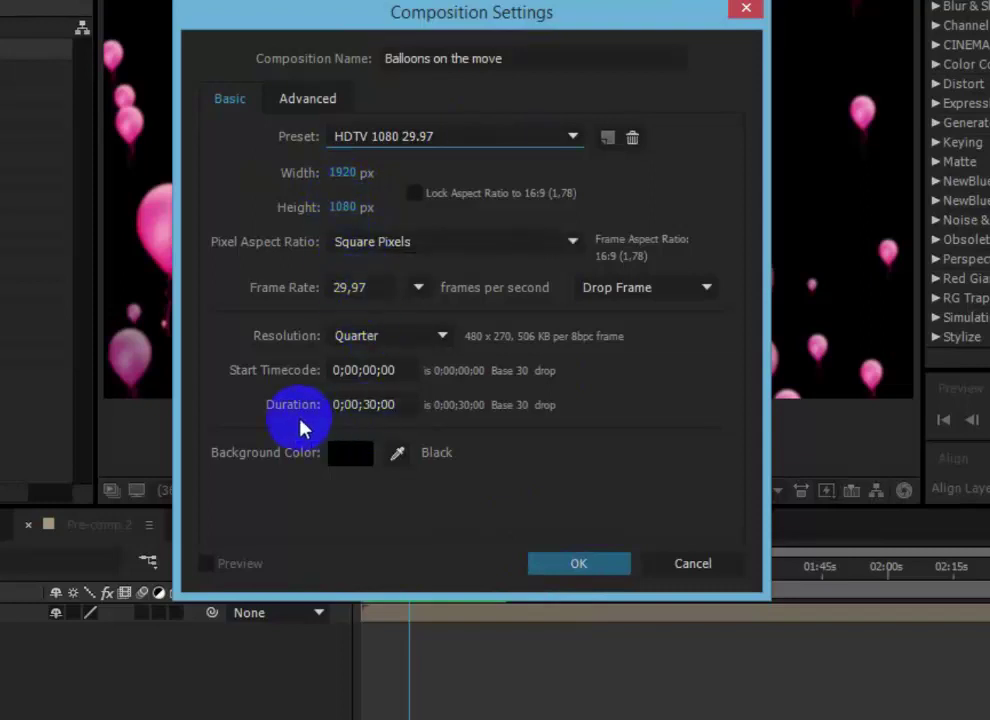
pyautogui.click(368, 404)
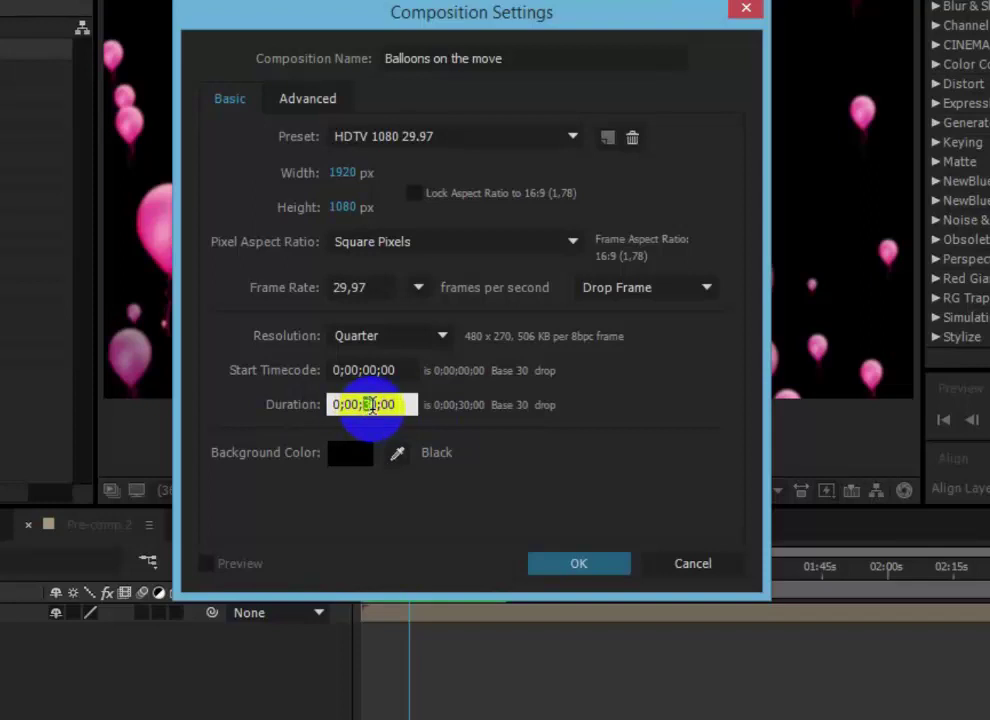
pyautogui.write('1')
pyautogui.click(505, 566)
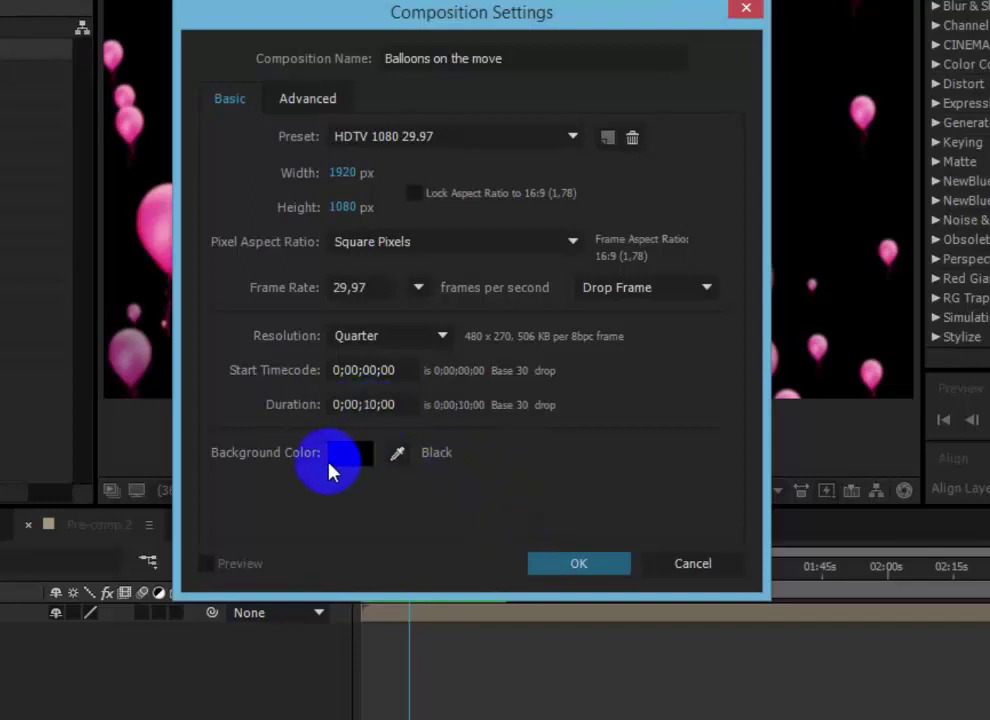
pyautogui.click(577, 565)
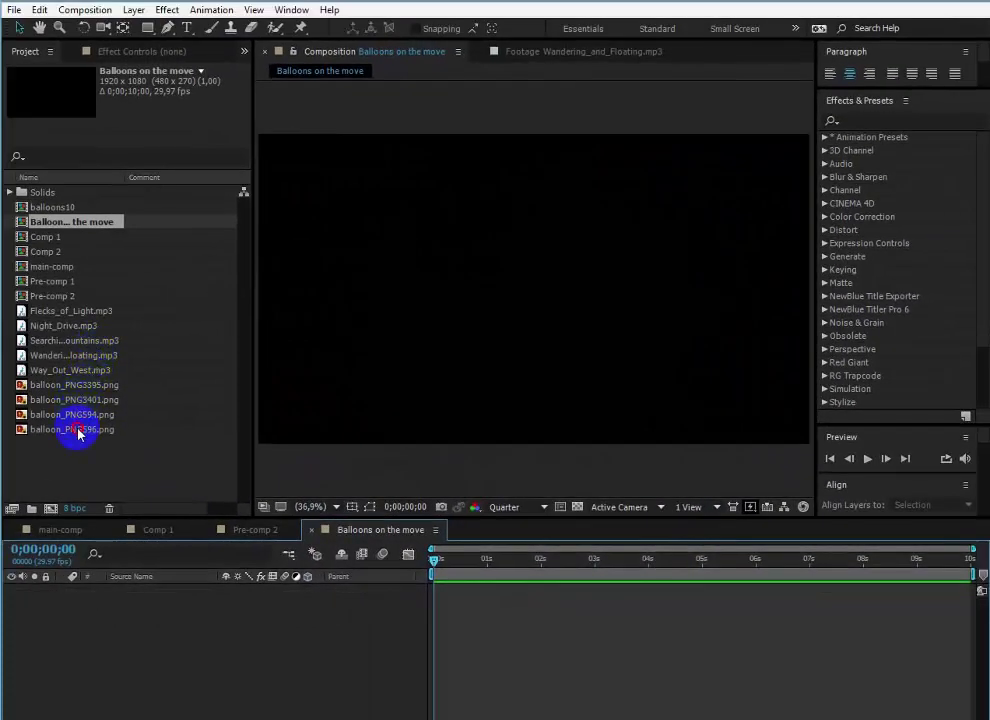
# Step: Add balloon_PNG594.png to the composition timeline, then hide that layer
pyautogui.click(75, 429)
pyautogui.click(80, 414)
pyautogui.moveTo(81, 415); pyautogui.dragTo(90, 608)
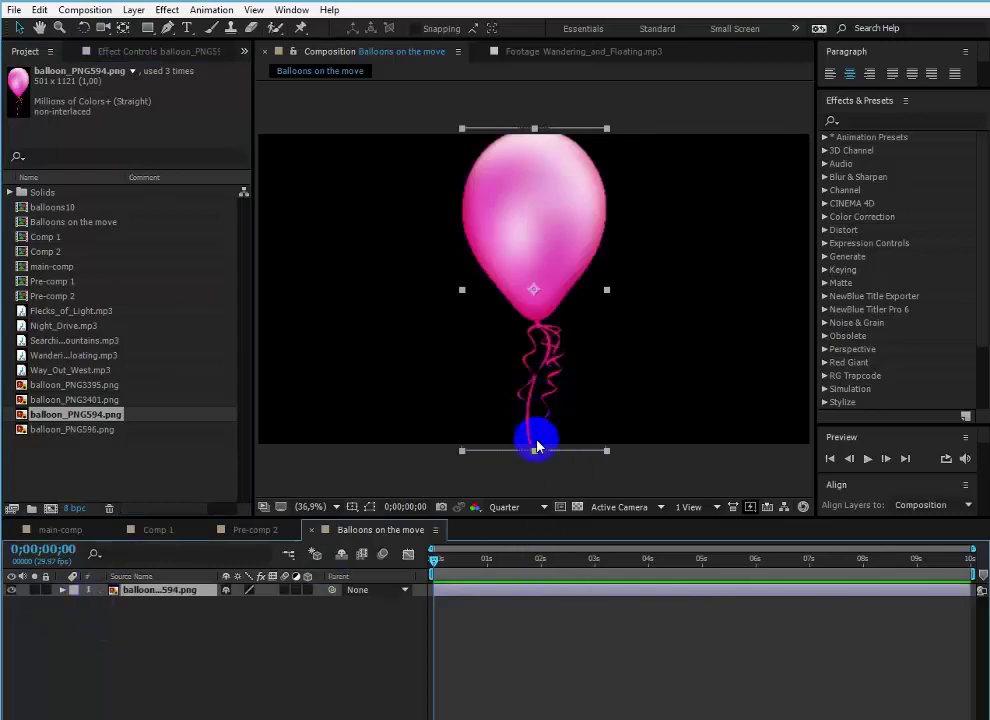
pyautogui.click(579, 509)
pyautogui.click(579, 509)
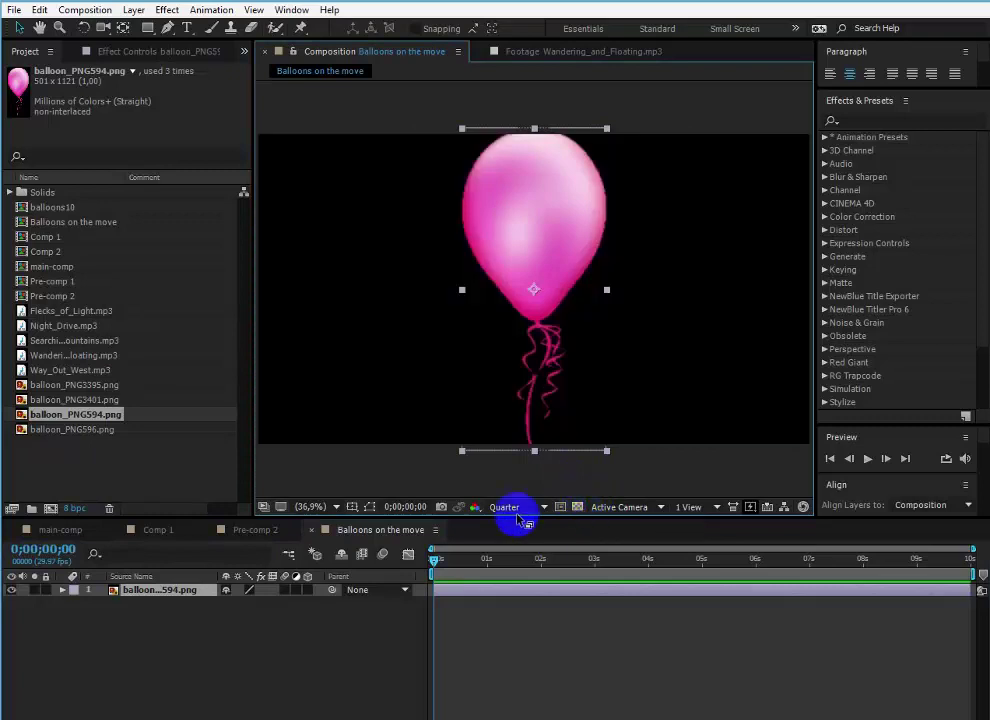
pyautogui.click(11, 590)
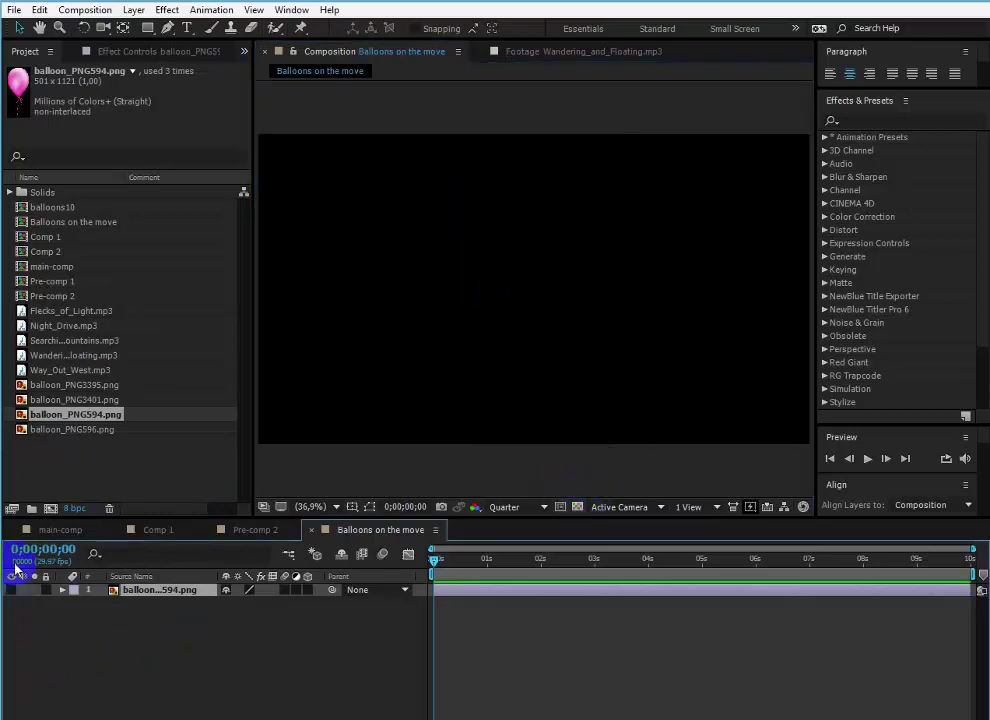
# Step: Add a 1920×1080 white solid layer named 'particle'
pyautogui.click(133, 9)
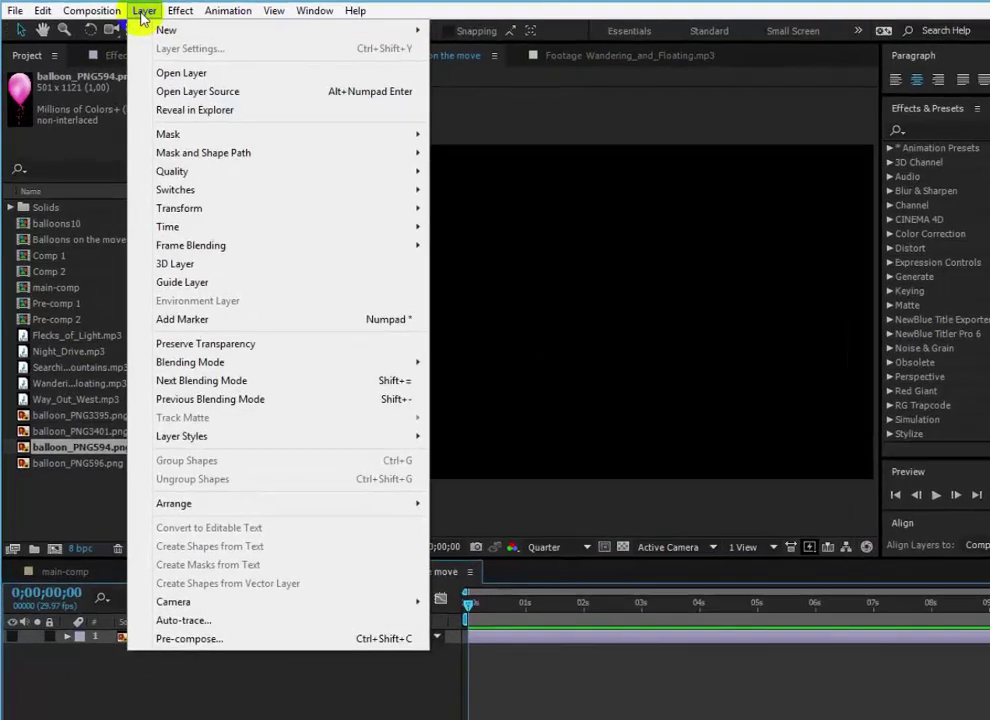
pyautogui.moveTo(380, 41)
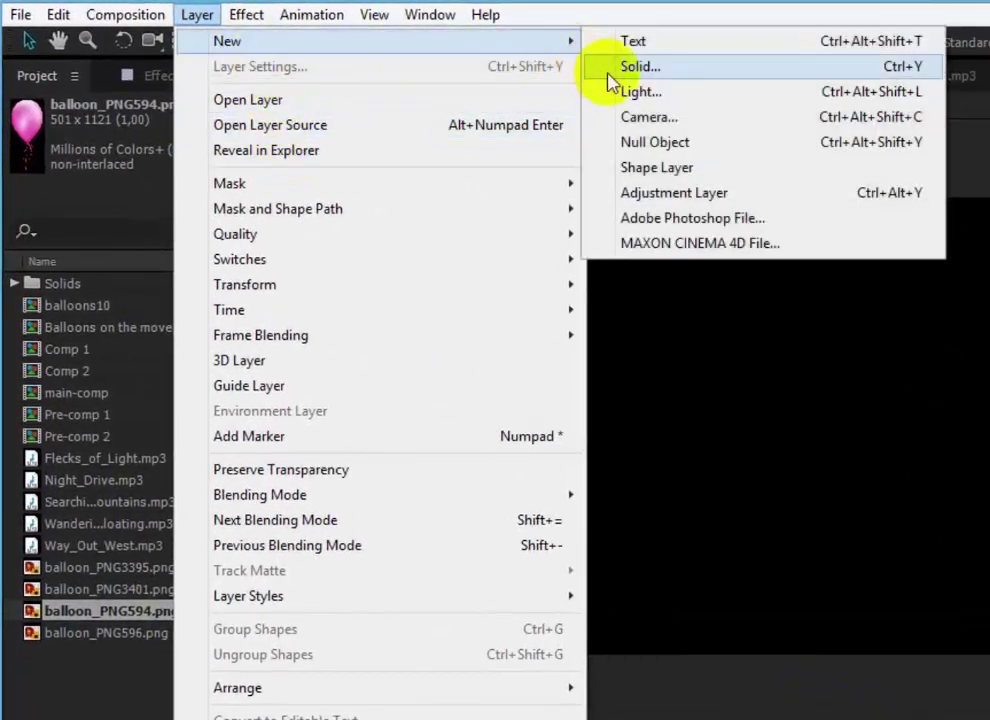
pyautogui.click(640, 67)
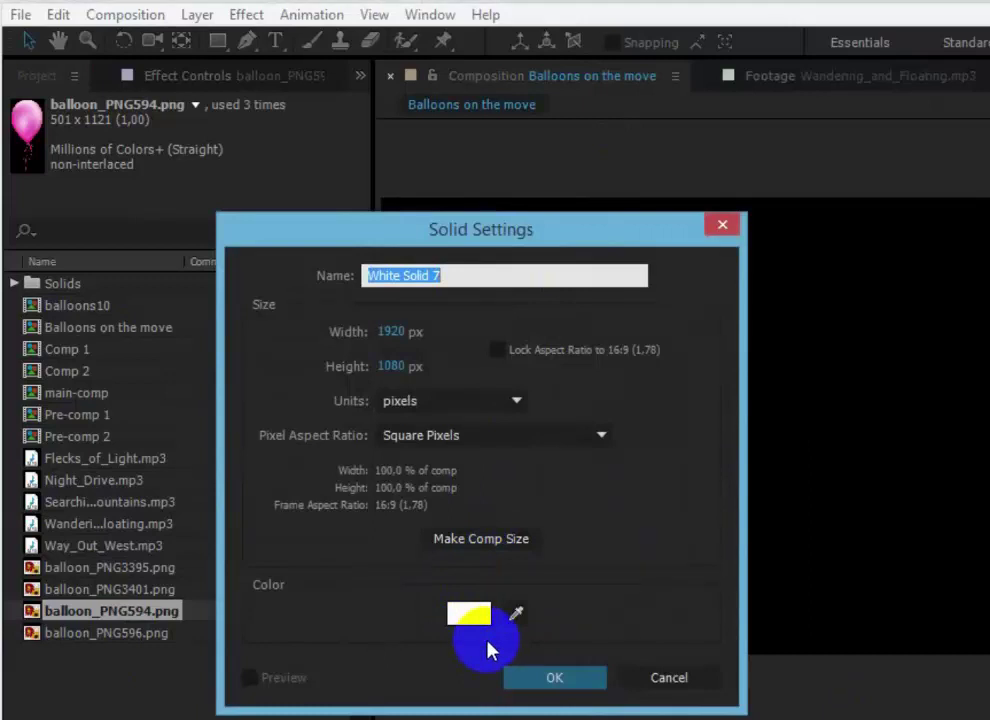
pyautogui.write('particle')
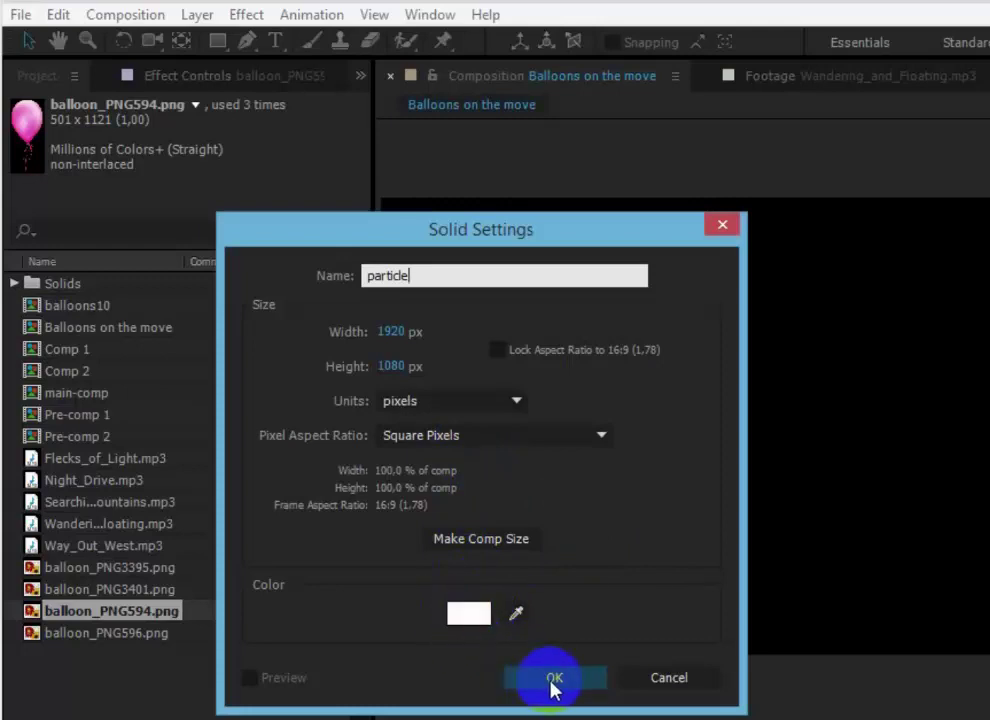
pyautogui.click(553, 680)
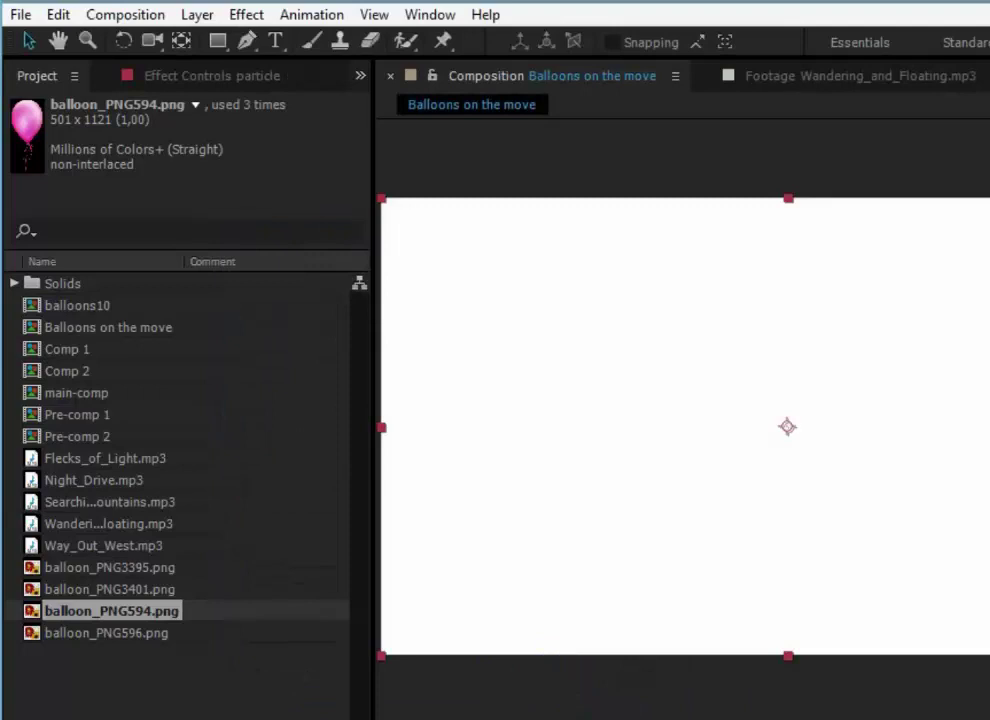
# Step: Apply CC Particle World to the particle solid and scrub to about 2 seconds
pyautogui.click(247, 15)
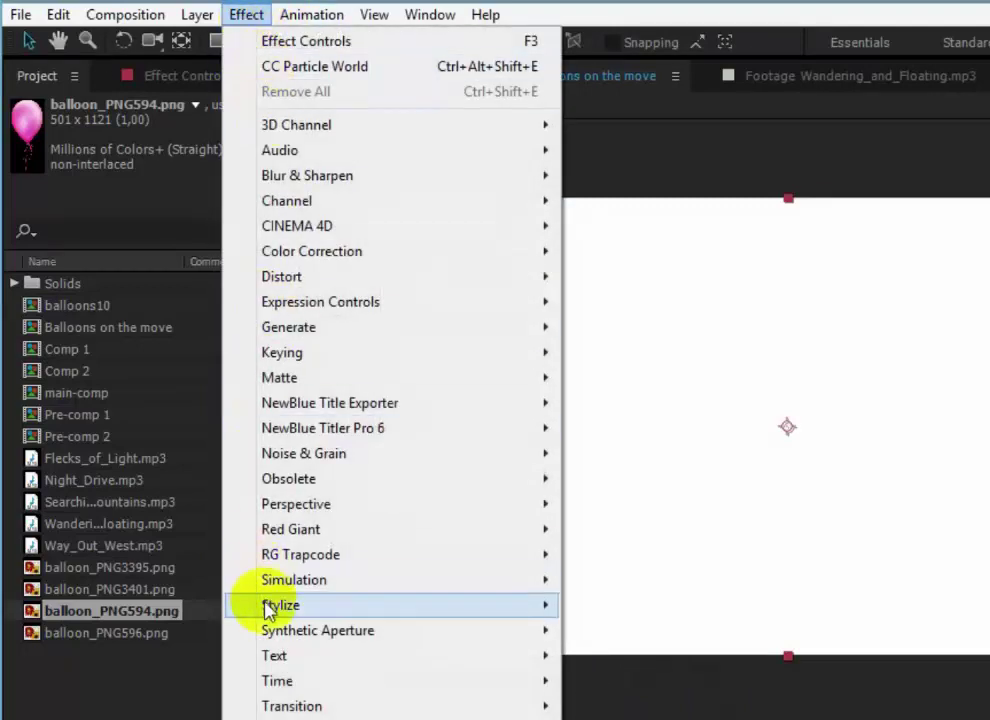
pyautogui.moveTo(258, 510)
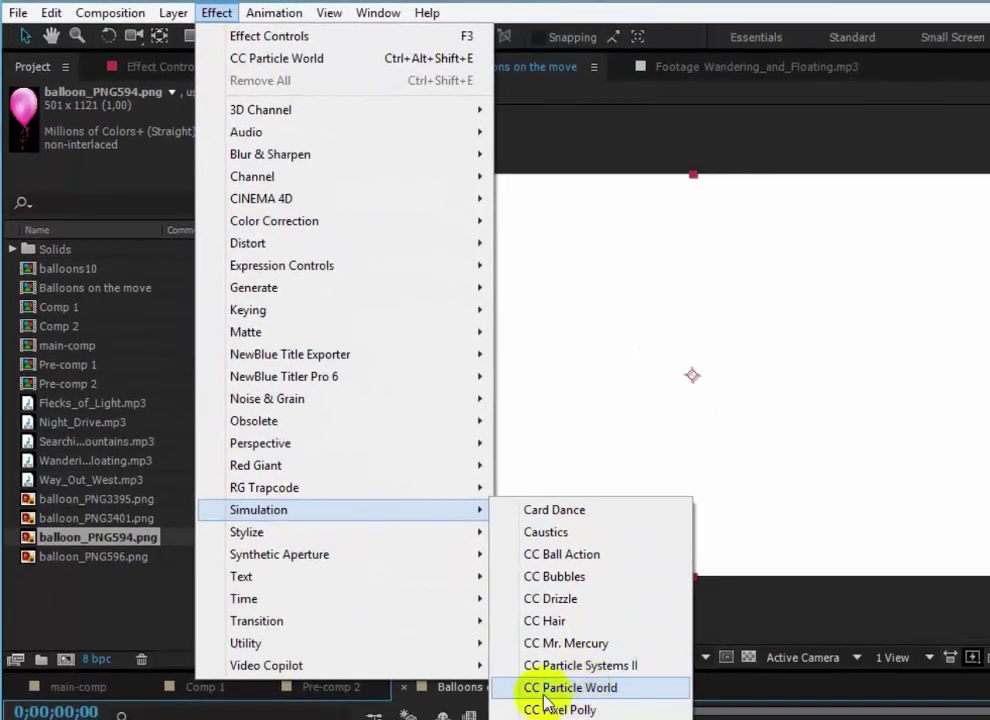
pyautogui.click(601, 694)
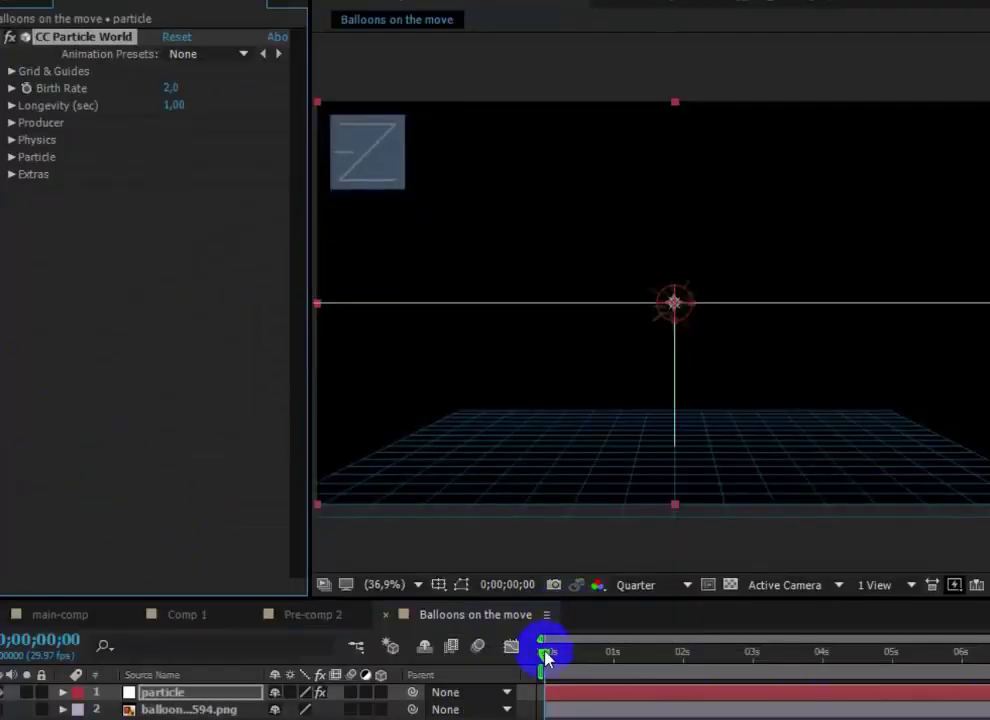
pyautogui.moveTo(546, 652); pyautogui.dragTo(688, 678)
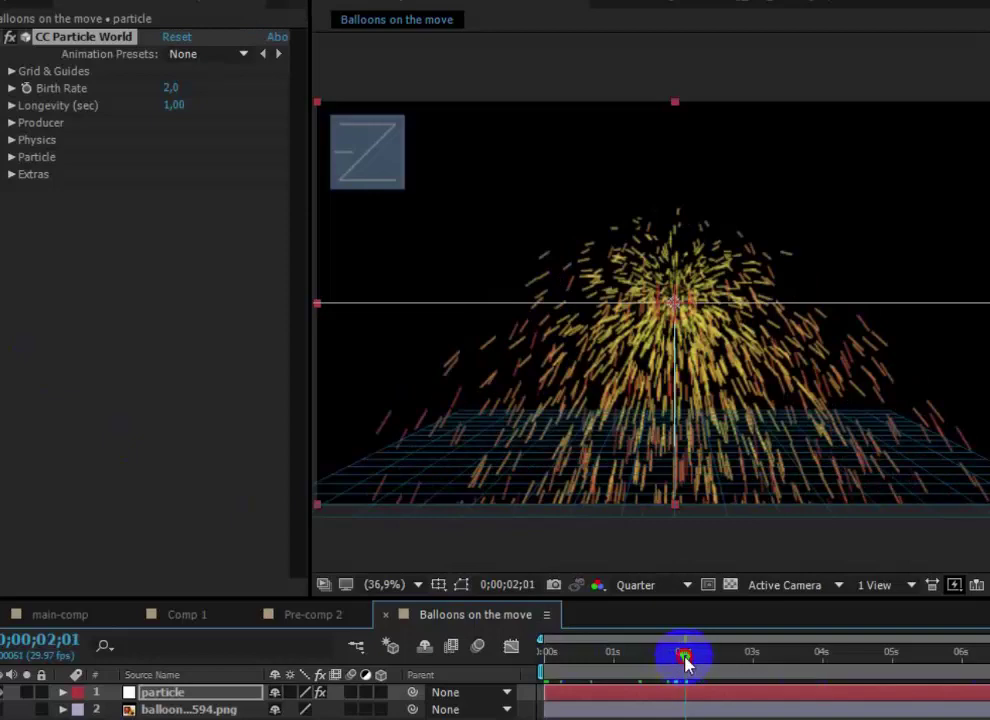
pyautogui.moveTo(684, 667); pyautogui.dragTo(687, 667)
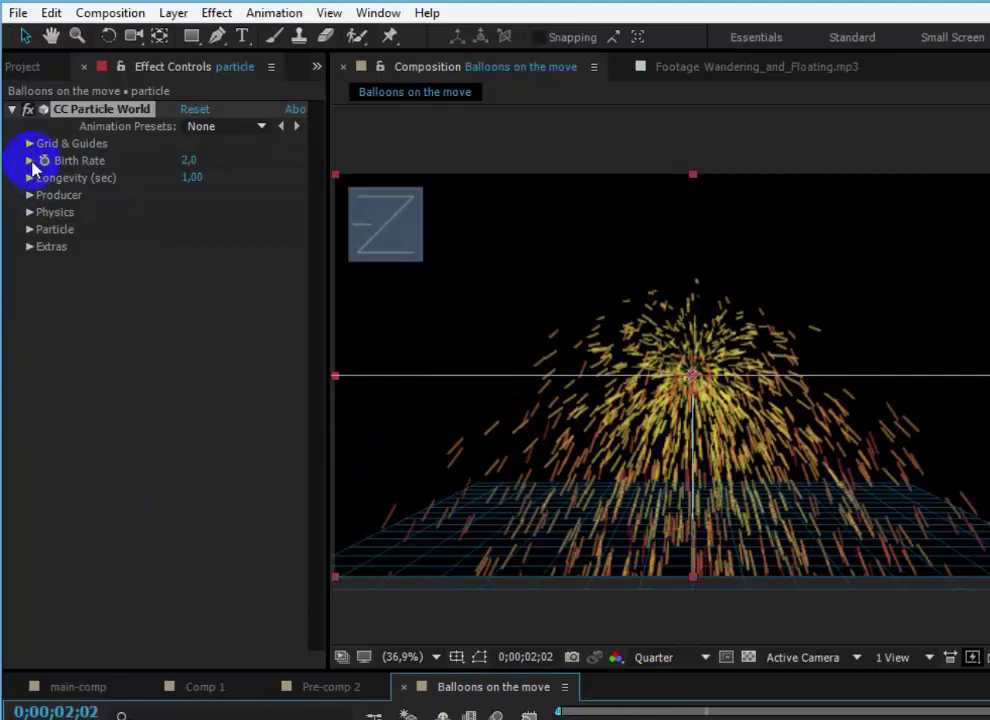
# Step: Make the particles Textured Square, textured with the balloon_PNG594 layer
pyautogui.click(30, 229)
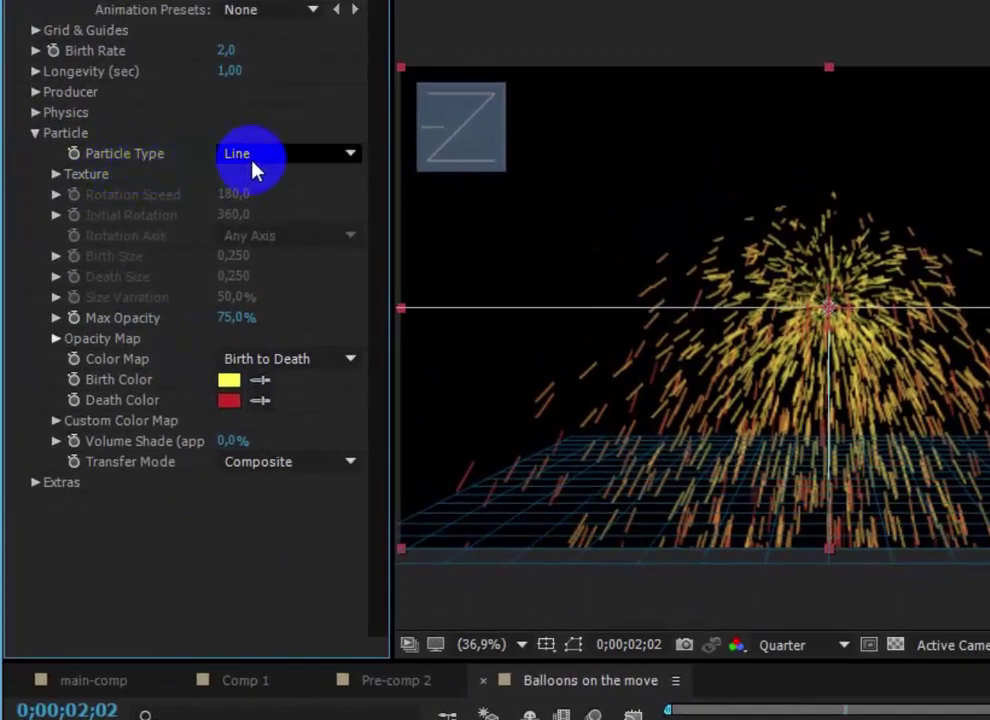
pyautogui.click(253, 165)
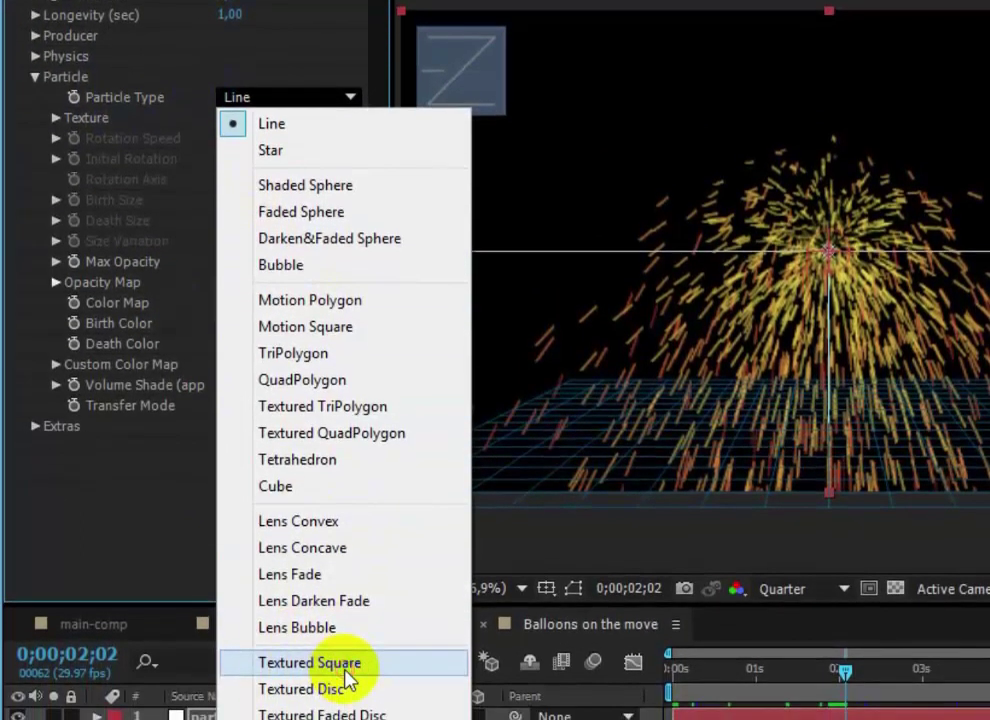
pyautogui.click(330, 714)
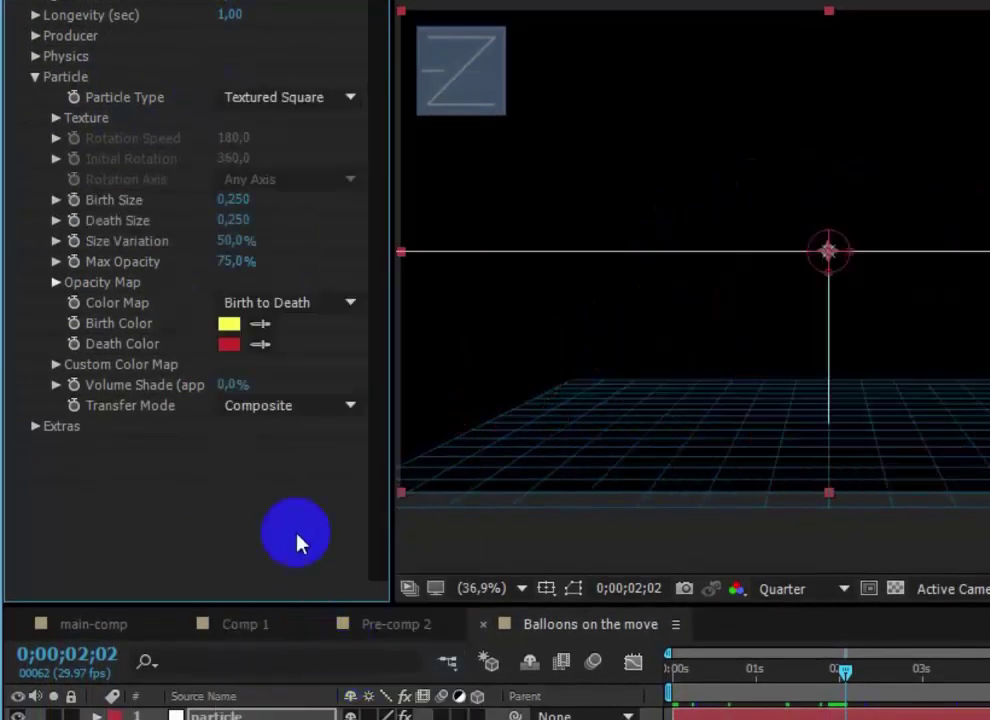
pyautogui.click(55, 118)
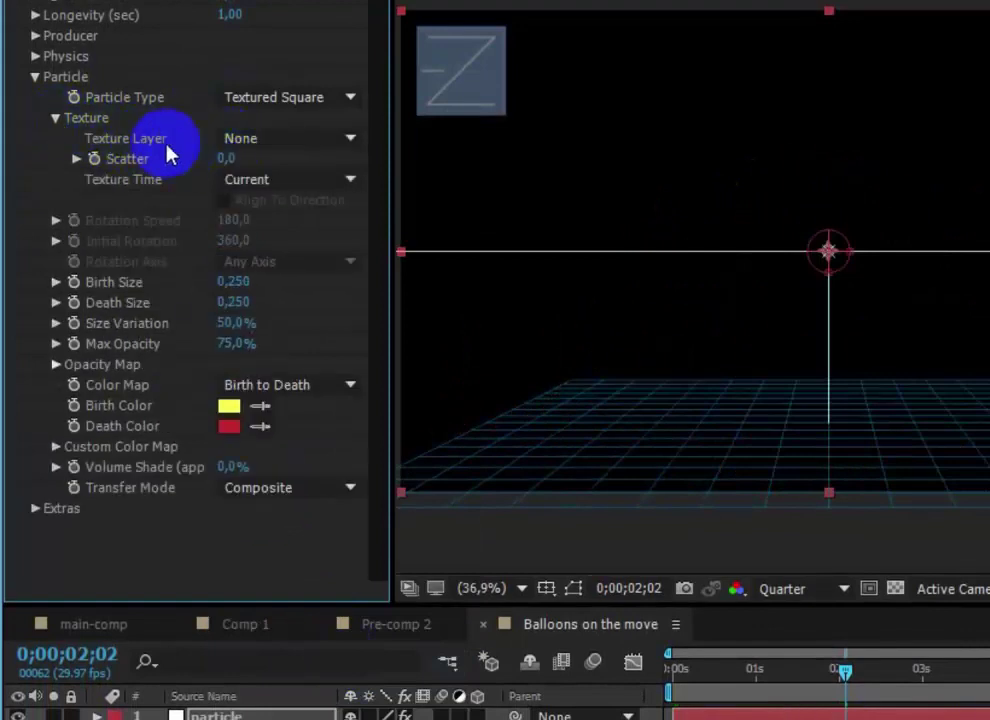
pyautogui.click(250, 140)
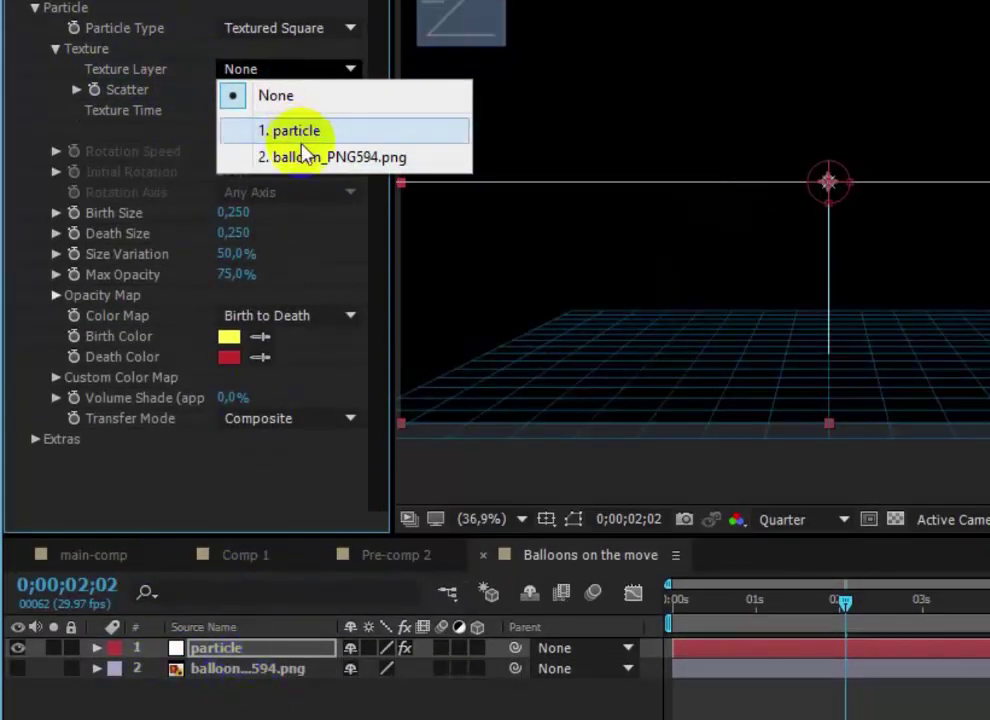
pyautogui.click(300, 157)
# Step: Set both the particle birth and death colours to white
pyautogui.click(229, 336)
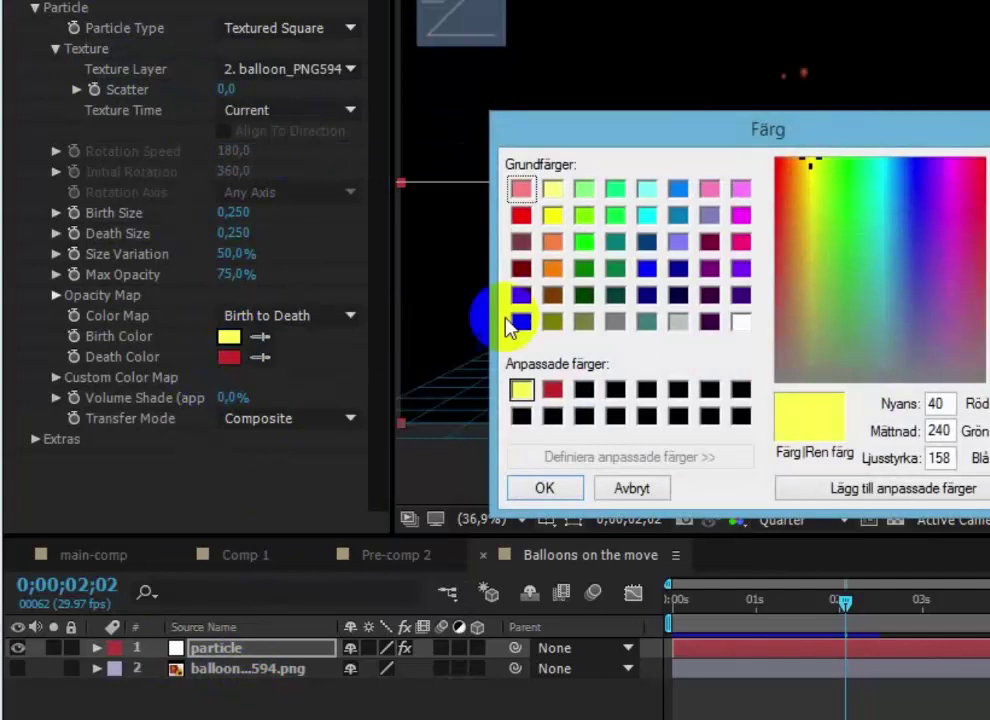
pyautogui.click(741, 321)
pyautogui.click(543, 490)
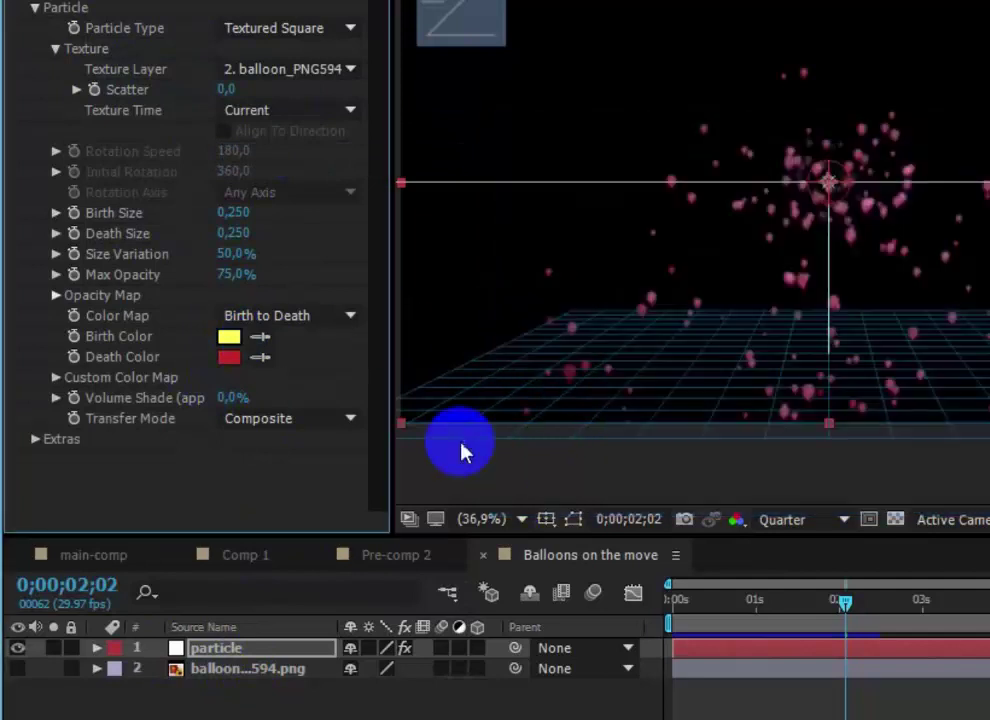
pyautogui.click(230, 357)
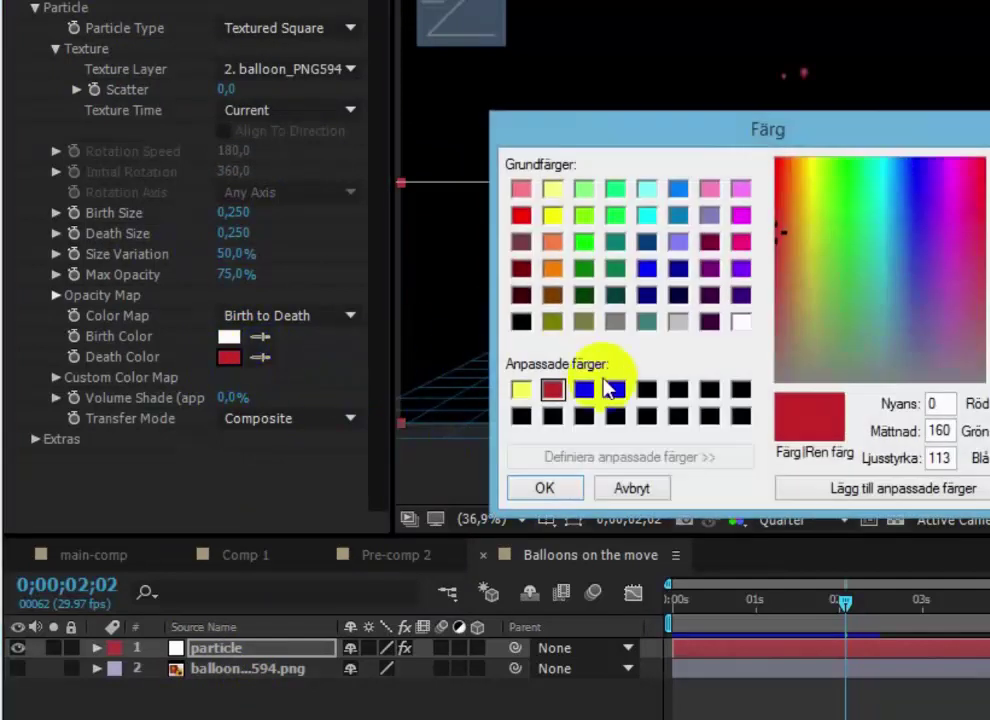
pyautogui.click(741, 321)
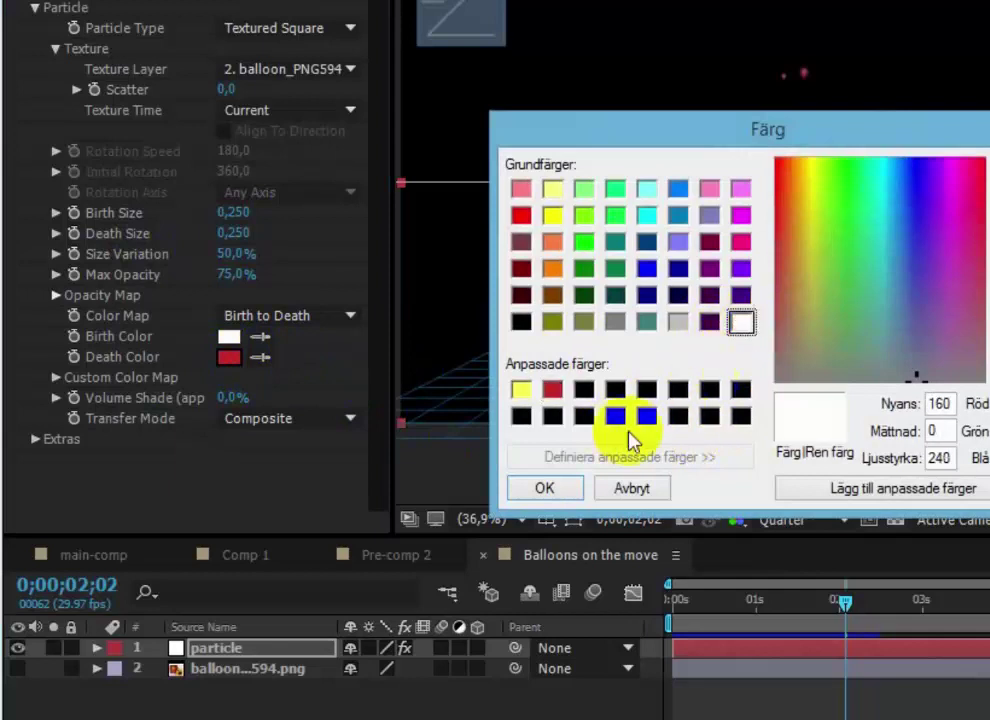
pyautogui.click(543, 488)
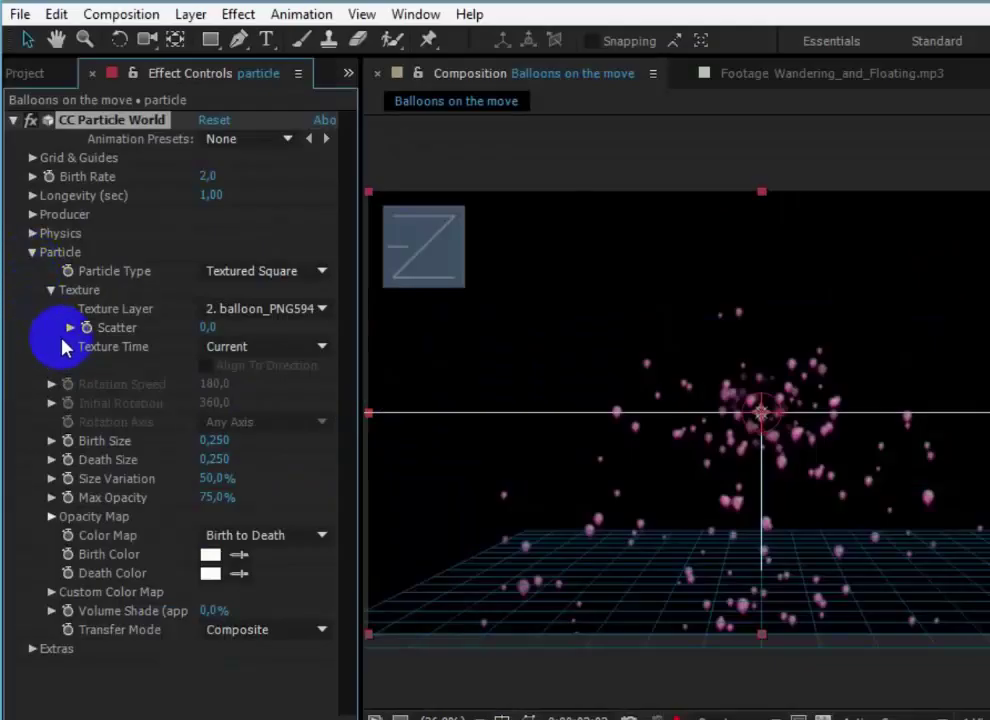
# Step: Set the emitter's Radius X to 4, Radius Y to 1.5, and Radius Z to 0.5
pyautogui.click(32, 215)
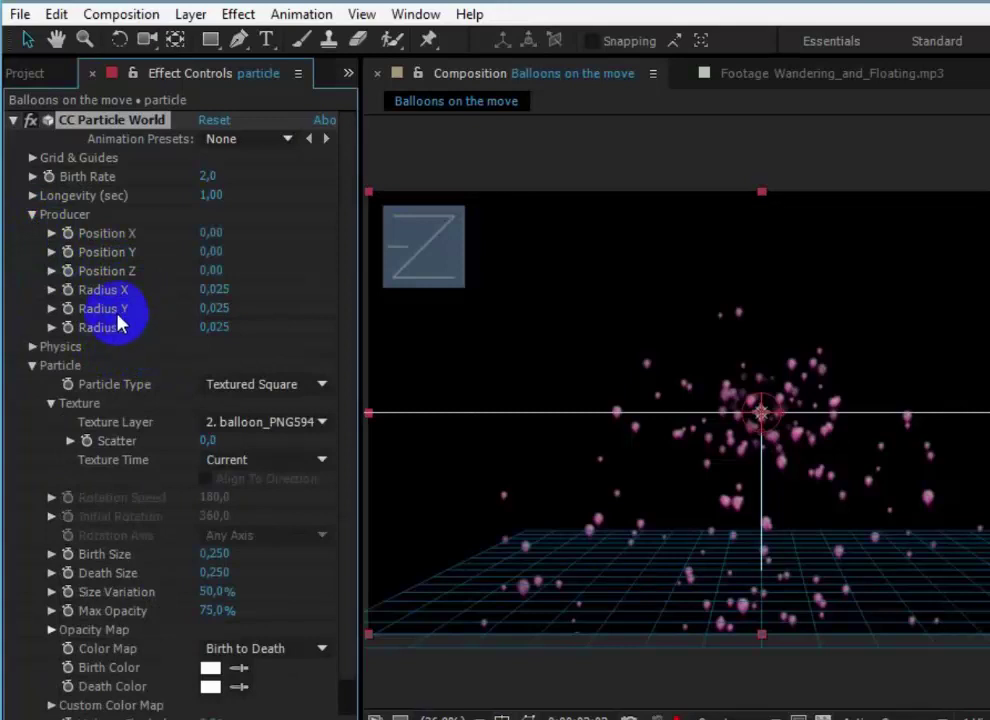
pyautogui.moveTo(212, 290)
pyautogui.mouseDown()
pyautogui.moveTo(404, 305)
pyautogui.moveTo(228, 303)
pyautogui.moveTo(252, 290)
pyautogui.moveTo(482, 317)
pyautogui.moveTo(221, 294)
pyautogui.moveTo(232, 290)
pyautogui.moveTo(219, 314)
pyautogui.moveTo(306, 322)
pyautogui.mouseUp()
pyautogui.click(216, 308)
pyautogui.write('1,625')
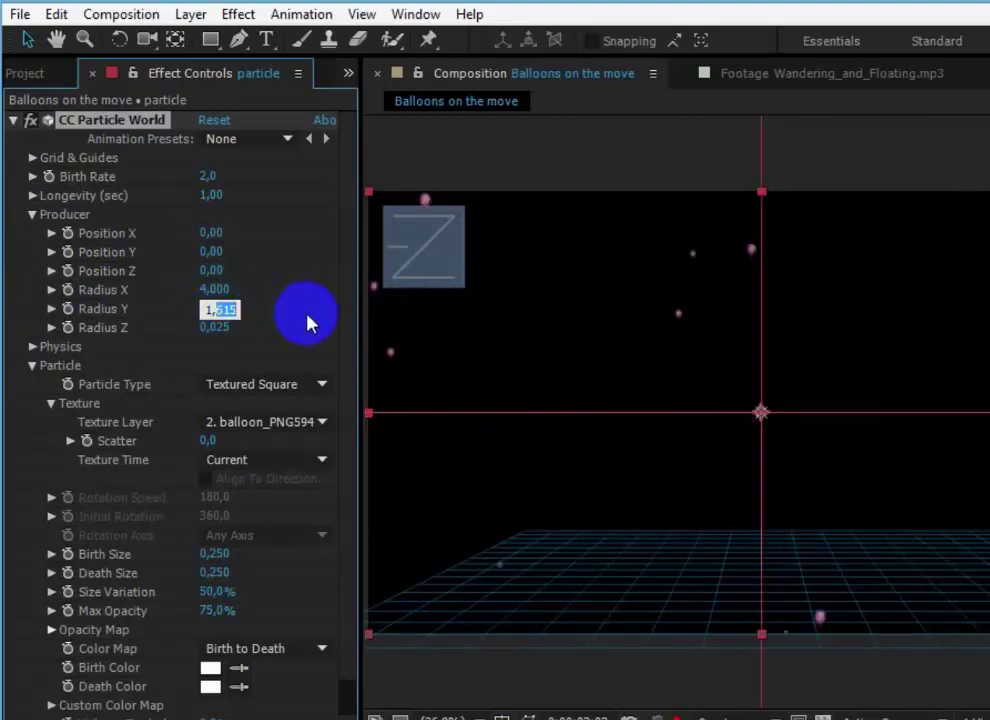
pyautogui.write('500')
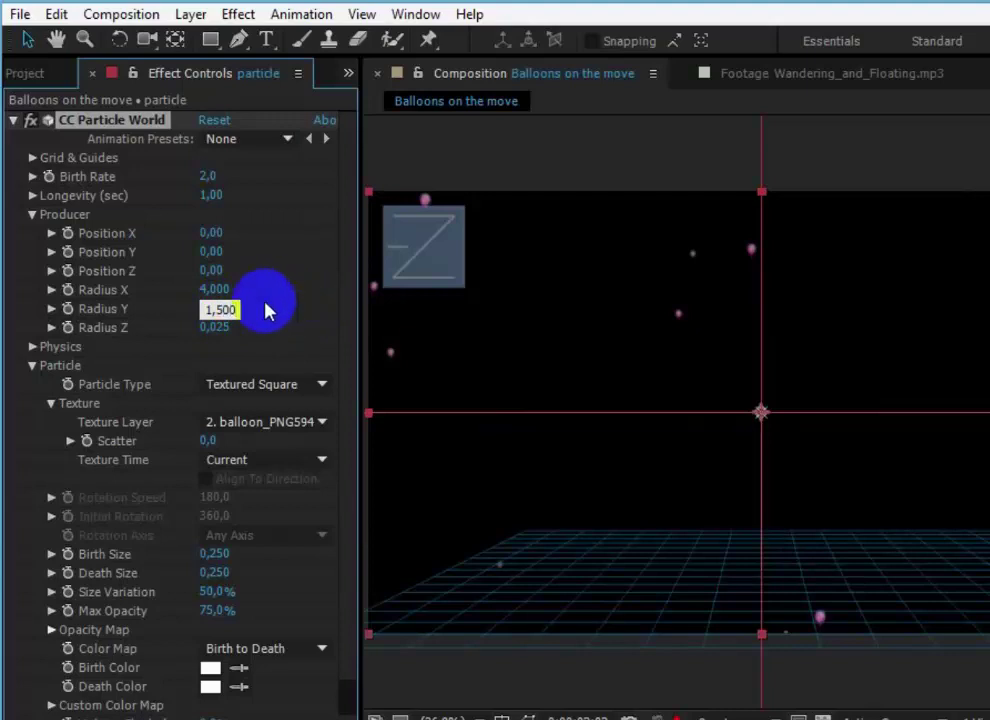
pyautogui.click(275, 305)
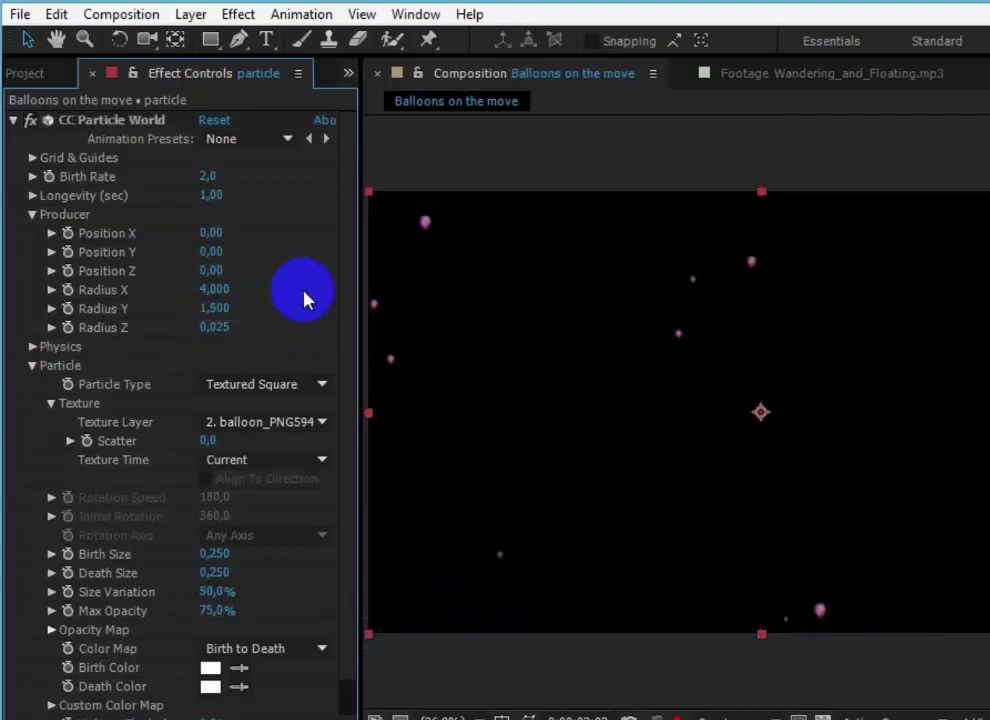
pyautogui.click(220, 327)
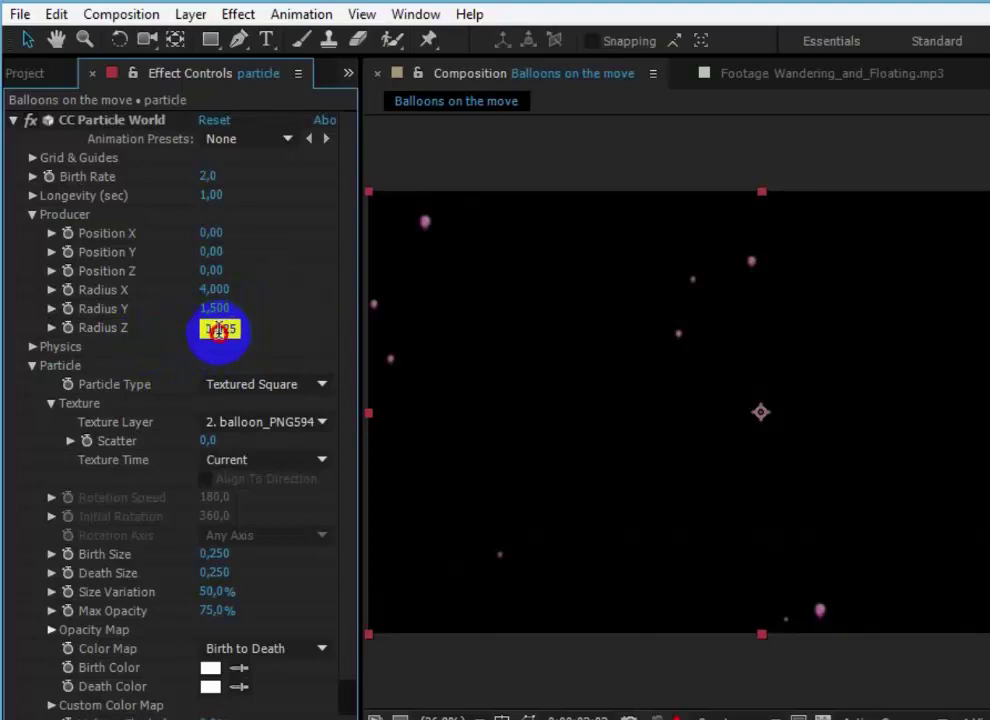
pyautogui.doubleClick(218, 330)
pyautogui.write('0,5')
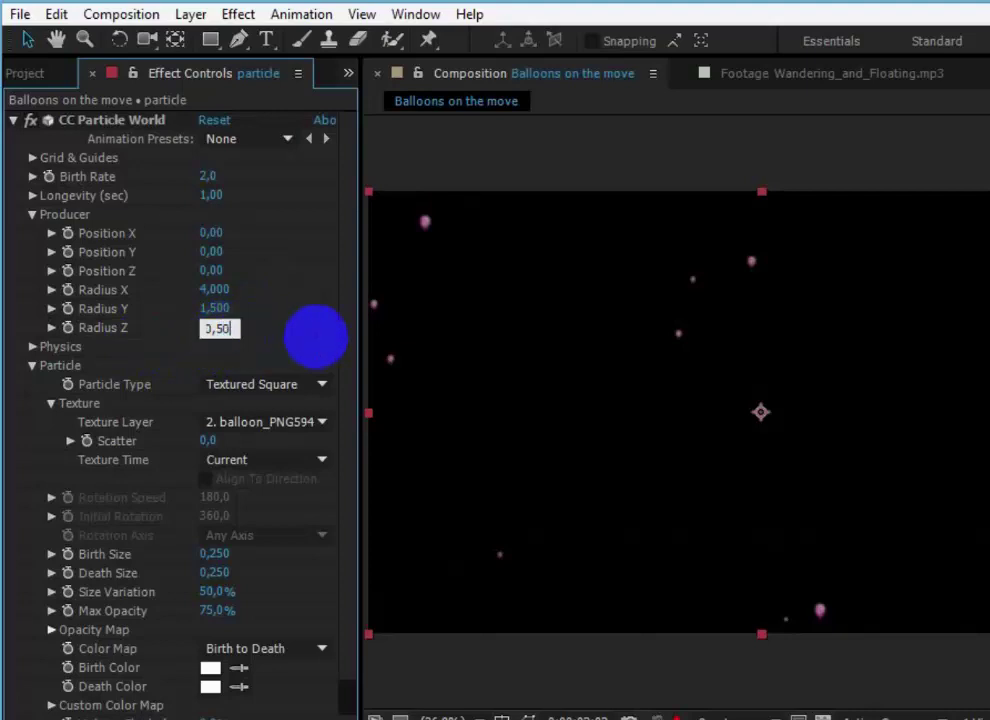
pyautogui.write('0')
pyautogui.click(118, 494)
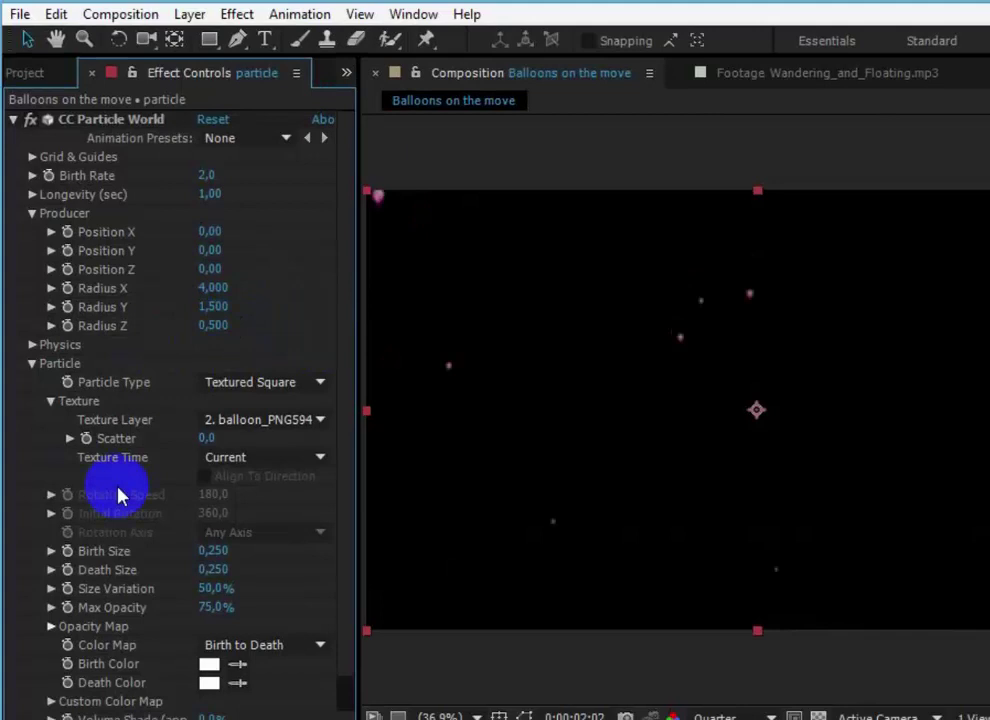
pyautogui.scroll(-1, 106, 537)
# Step: Set birth and death size to 0.9, size variation to 100%, and max opacity to 100%
pyautogui.click(32, 551)
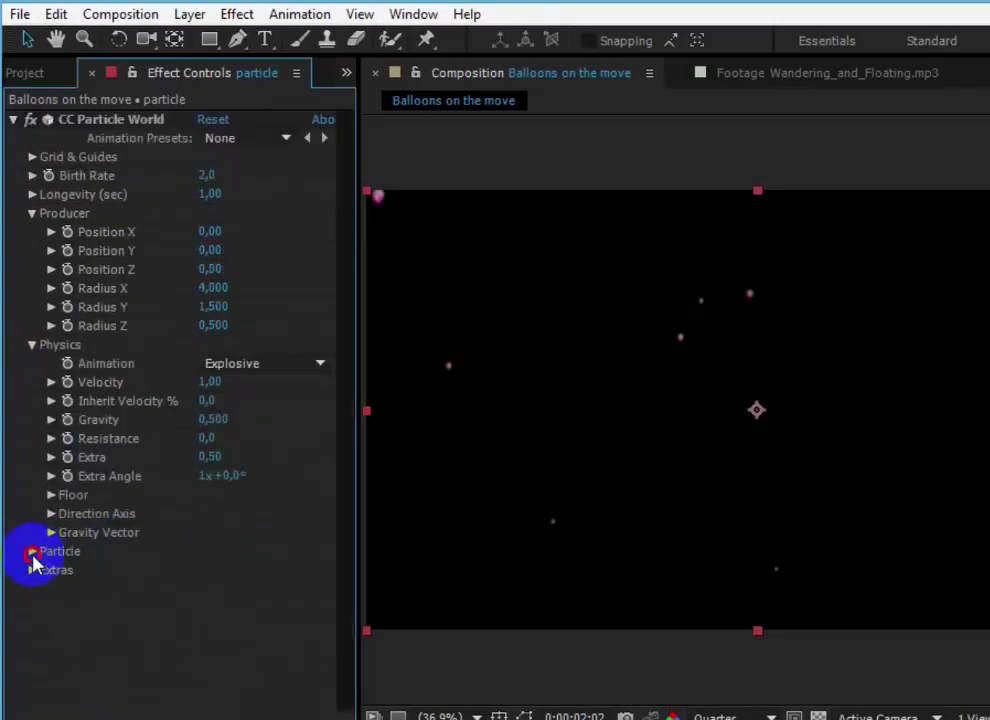
pyautogui.click(32, 551)
pyautogui.scroll(-3, 32, 553)
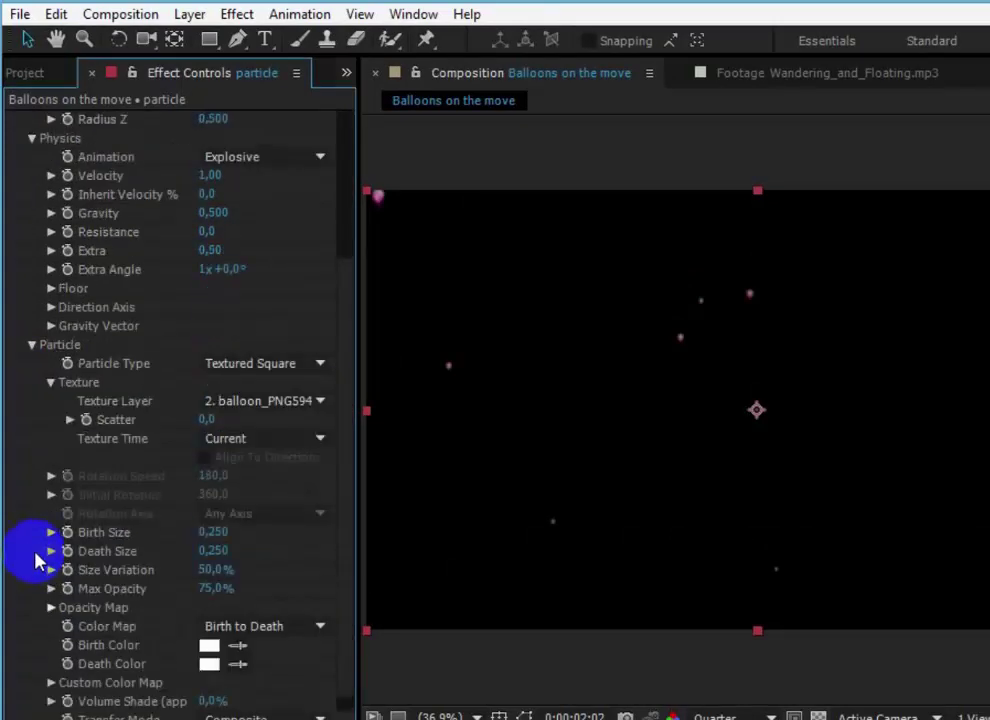
pyautogui.click(215, 533)
pyautogui.write('0,900')
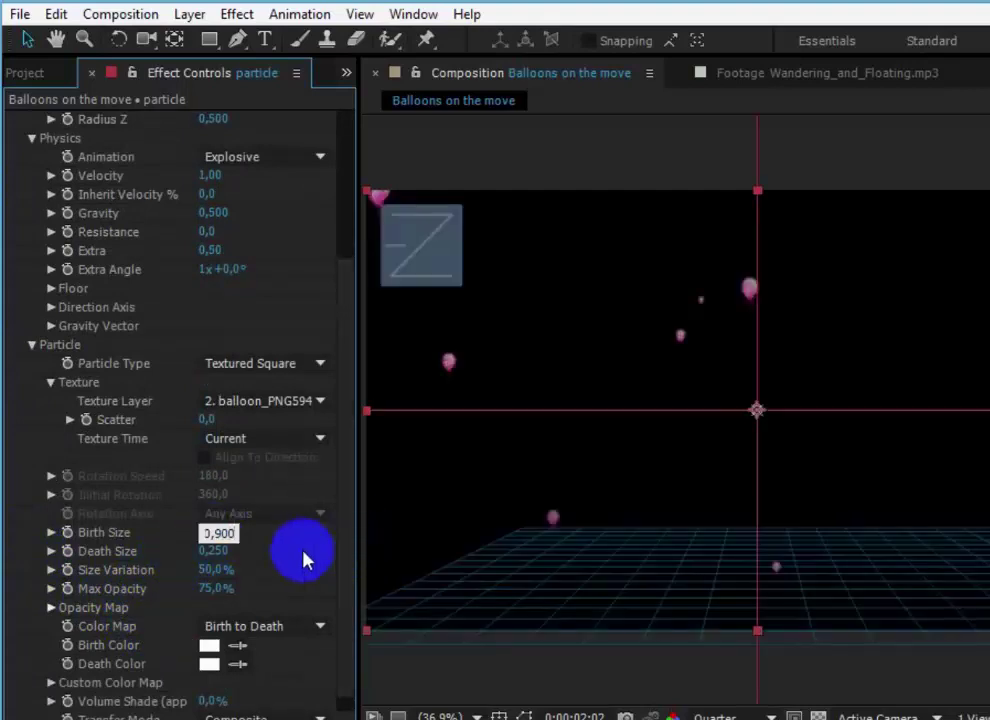
pyautogui.press('Return')
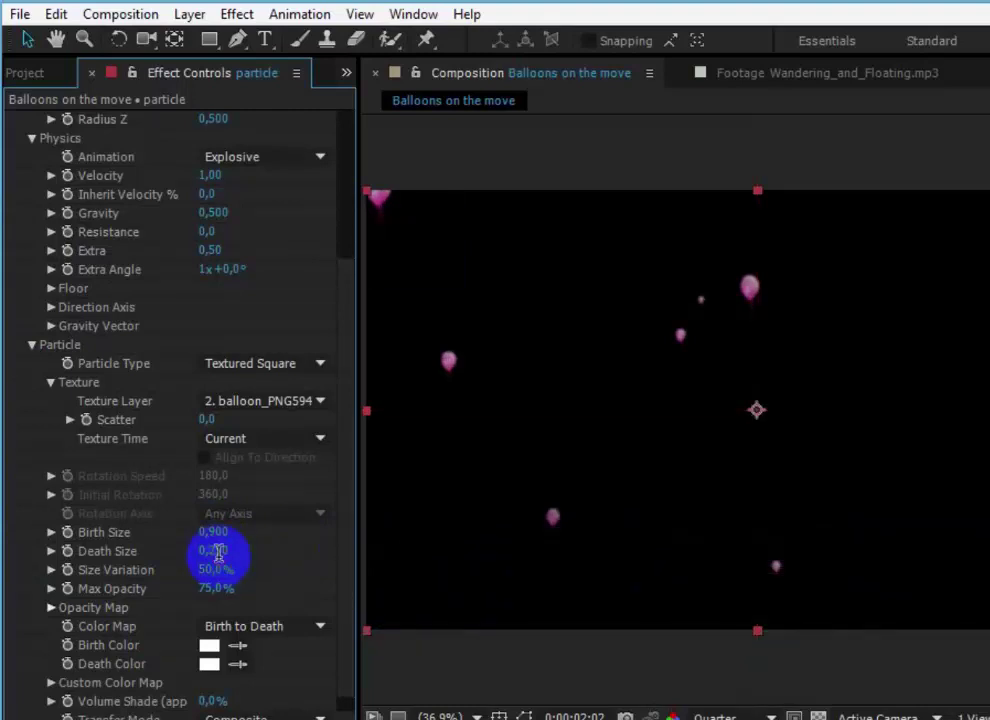
pyautogui.click(216, 552)
pyautogui.moveTo(216, 552); pyautogui.dragTo(295, 552)
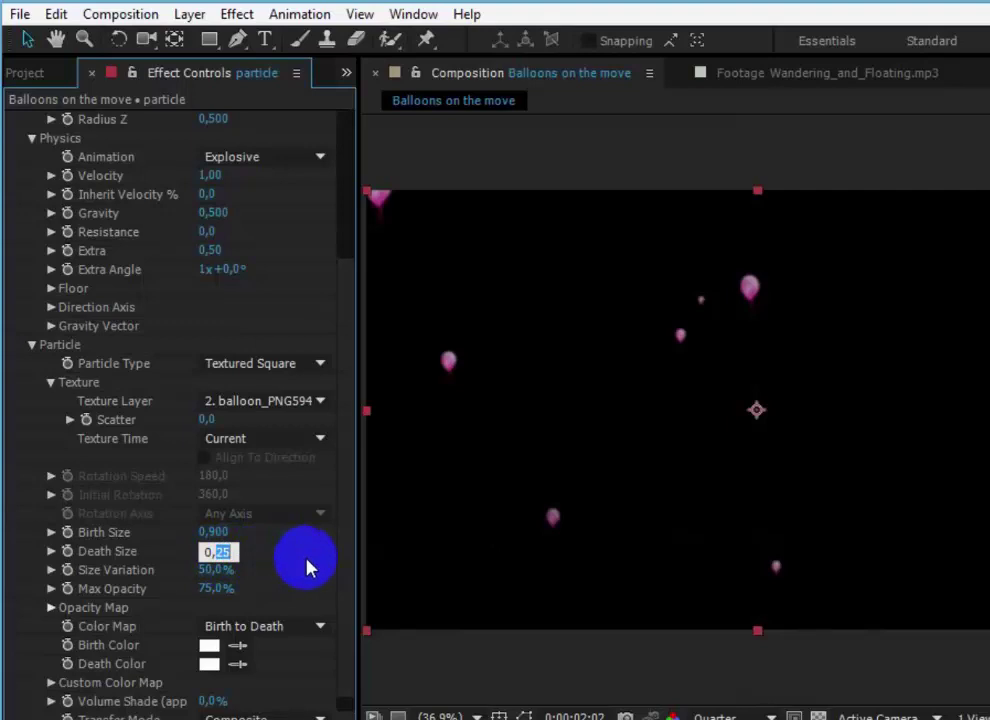
pyautogui.write('900')
pyautogui.press('Return')
pyautogui.moveTo(215, 574); pyautogui.dragTo(367, 583)
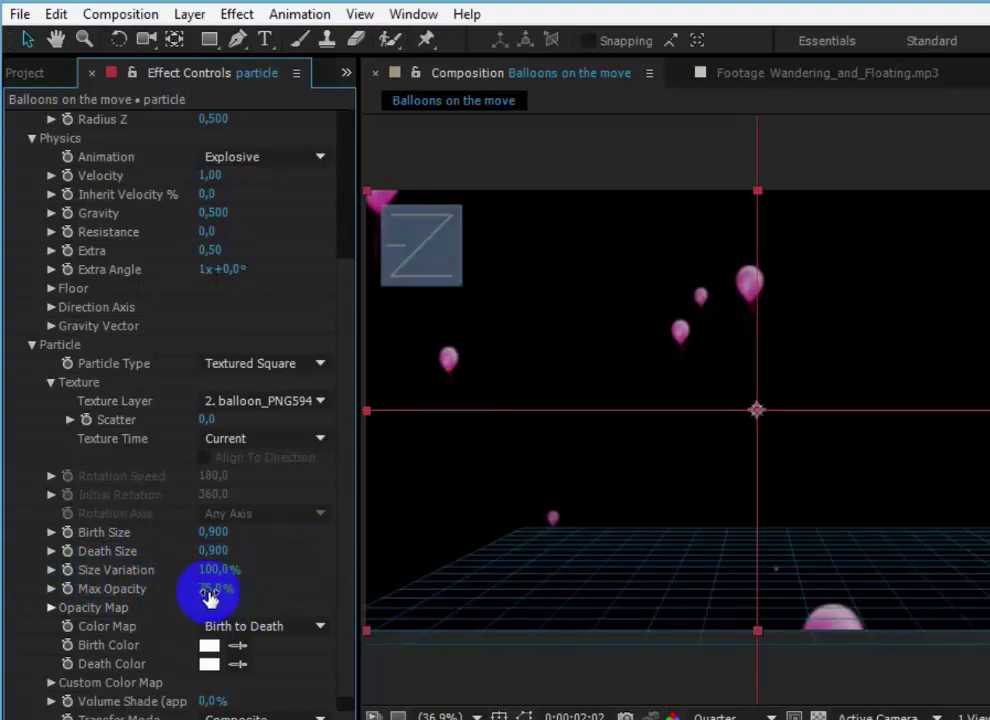
pyautogui.moveTo(210, 596); pyautogui.dragTo(343, 597)
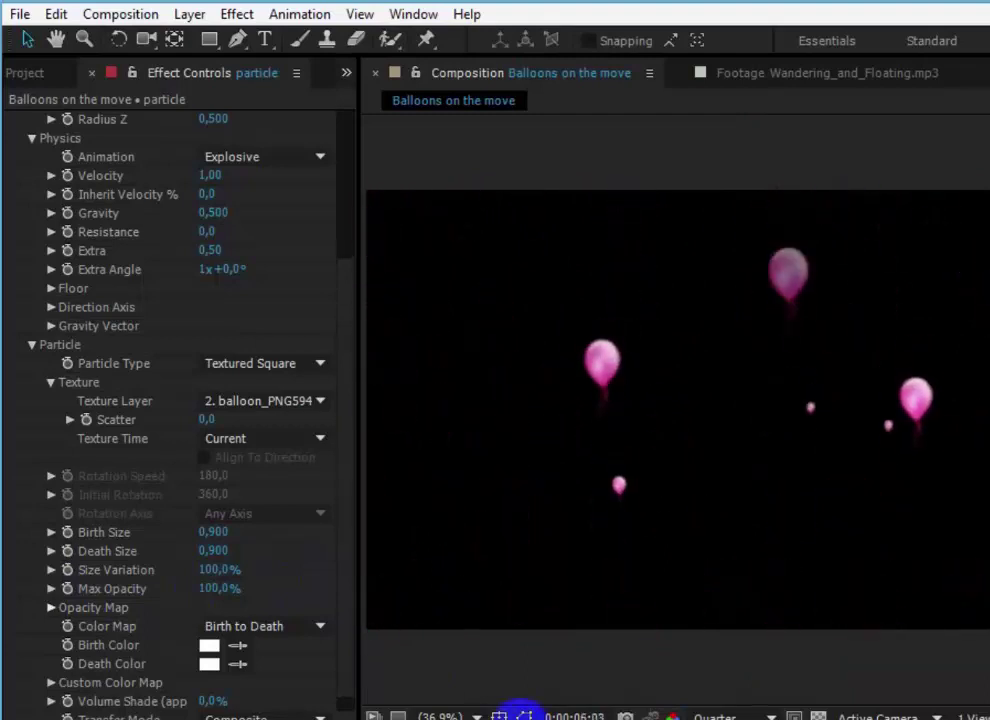
# Step: Raise the birth rate to 12 and set gravity to zero
pyautogui.click(522, 714)
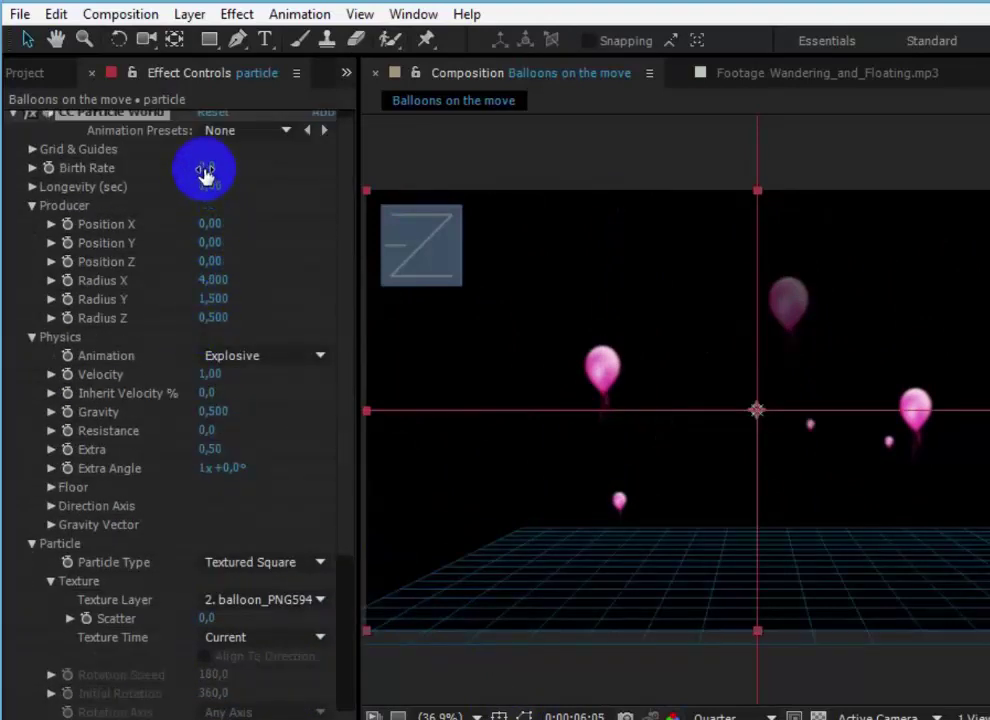
pyautogui.moveTo(204, 169)
pyautogui.mouseDown()
pyautogui.moveTo(259, 172)
pyautogui.moveTo(209, 171)
pyautogui.mouseUp()
pyautogui.click(209, 171)
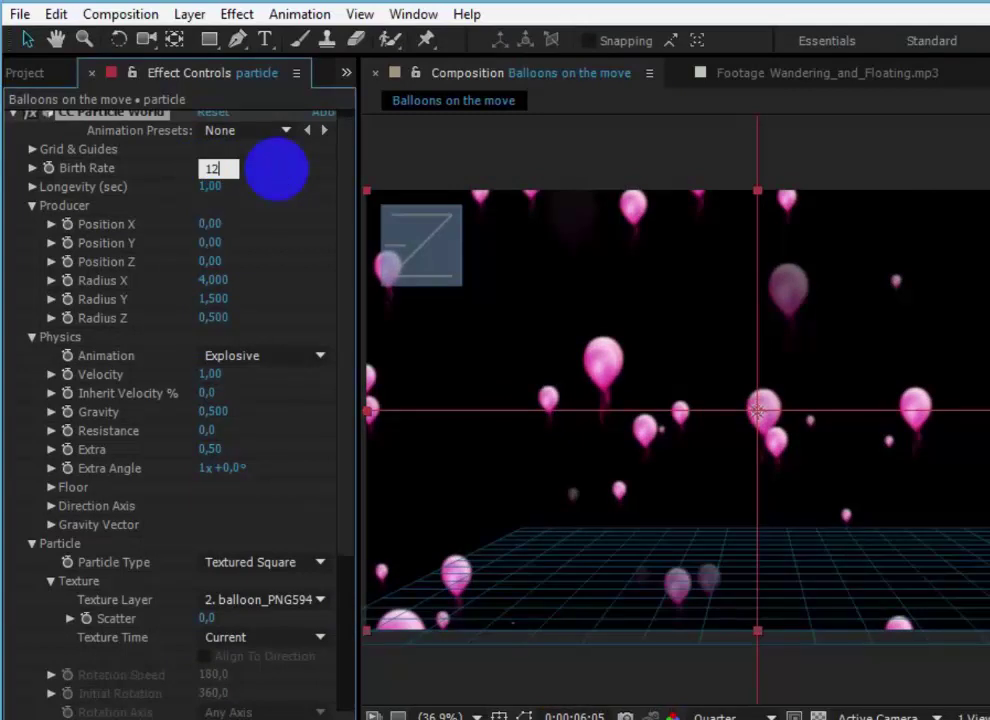
pyautogui.press('Return')
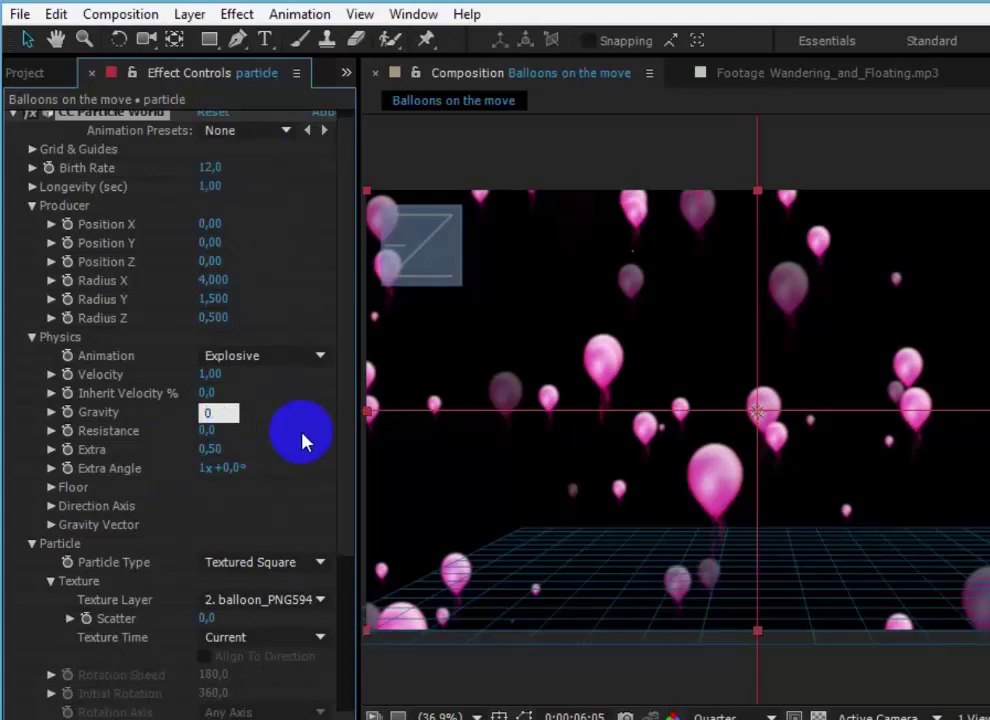
pyautogui.press('Return')
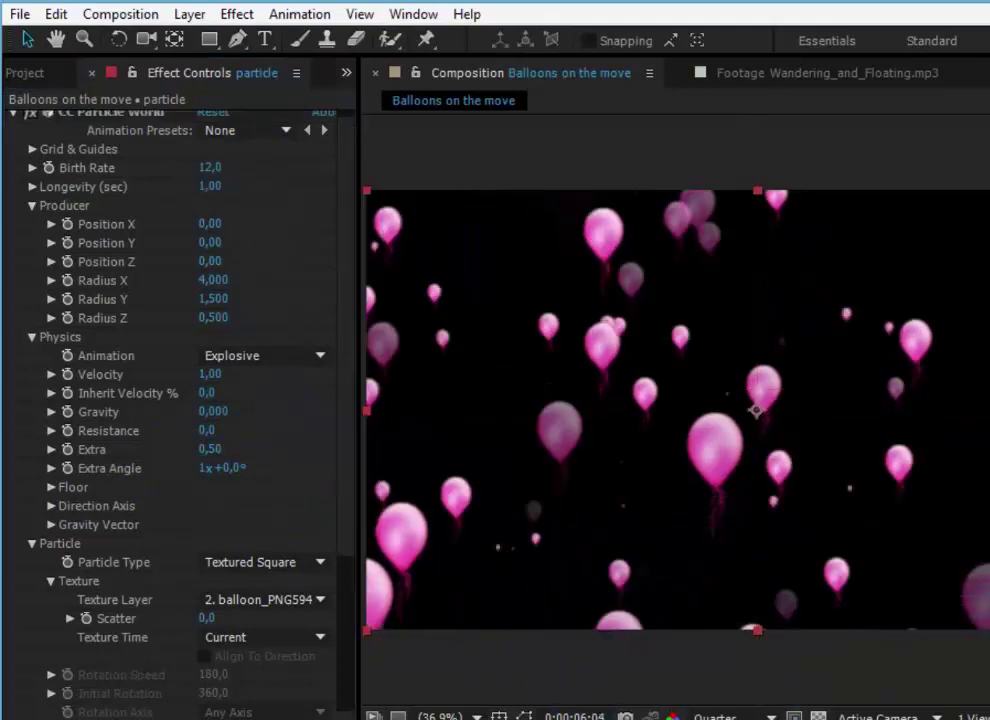
# Step: Preview the balloon animation from the first frame
pyautogui.press('Home')
pyautogui.press('space')
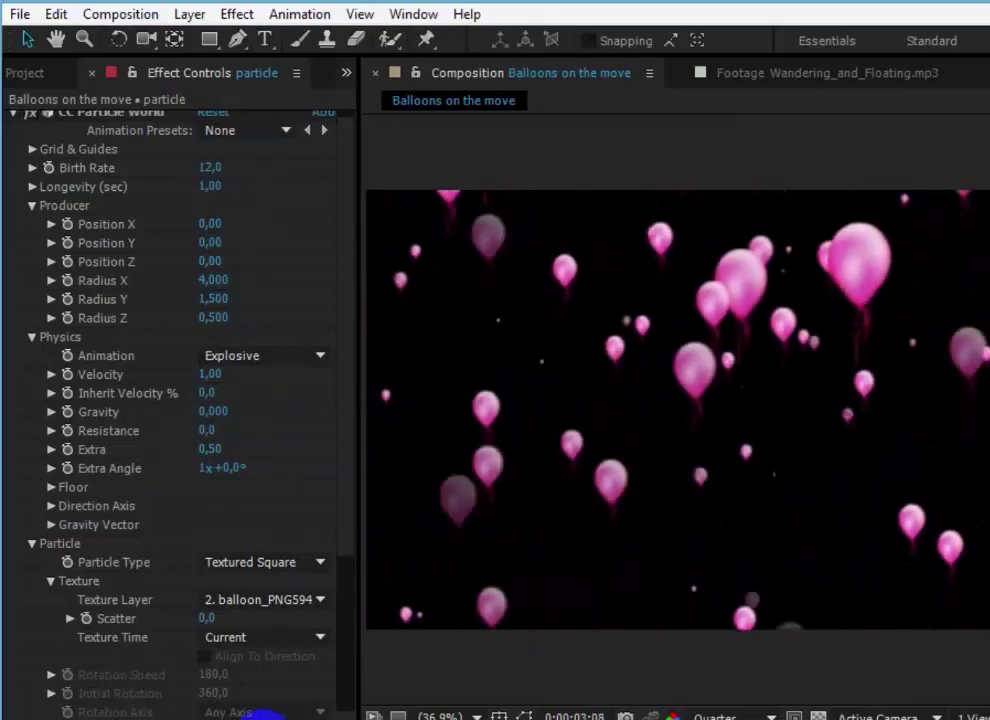
pyautogui.press('space')
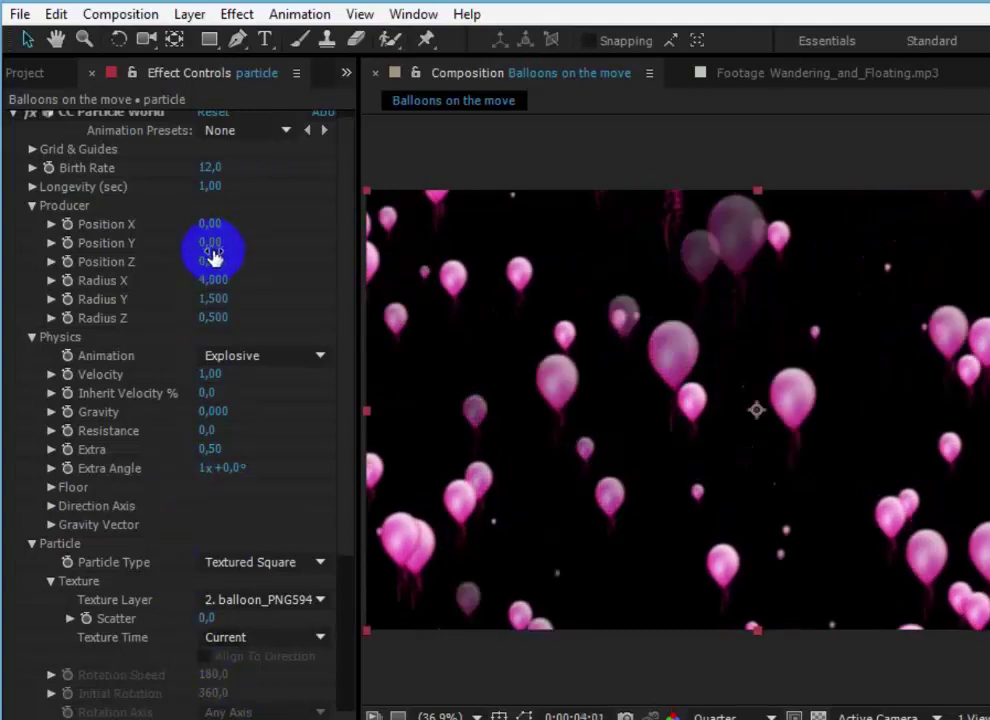
# Step: Set particle longevity to 11 seconds and preview from the start
pyautogui.click(211, 226)
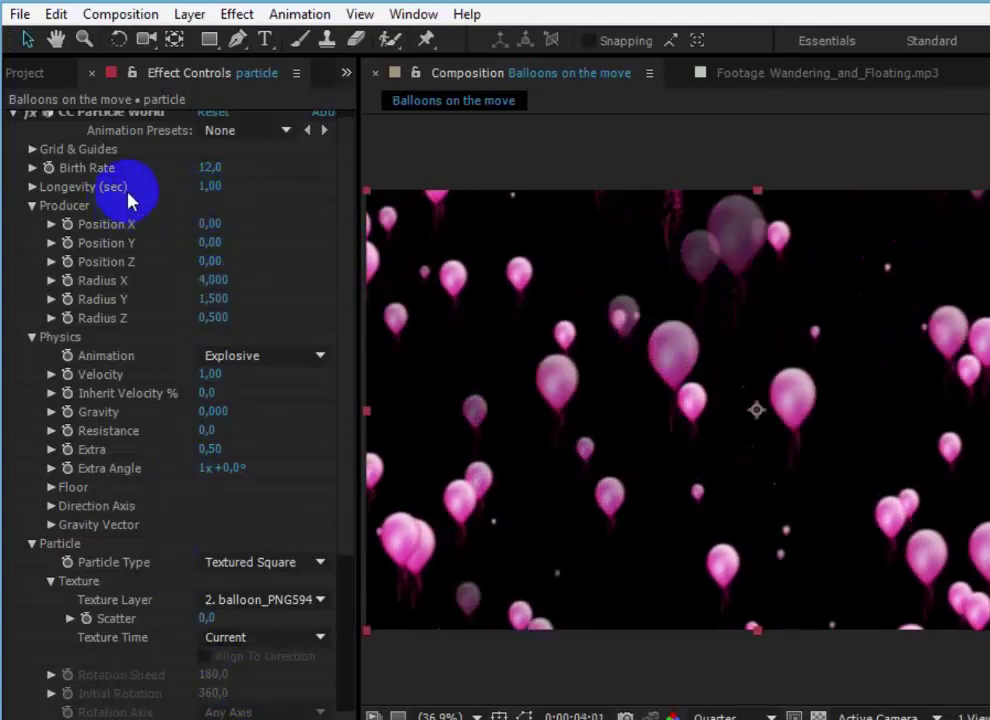
pyautogui.click(207, 193)
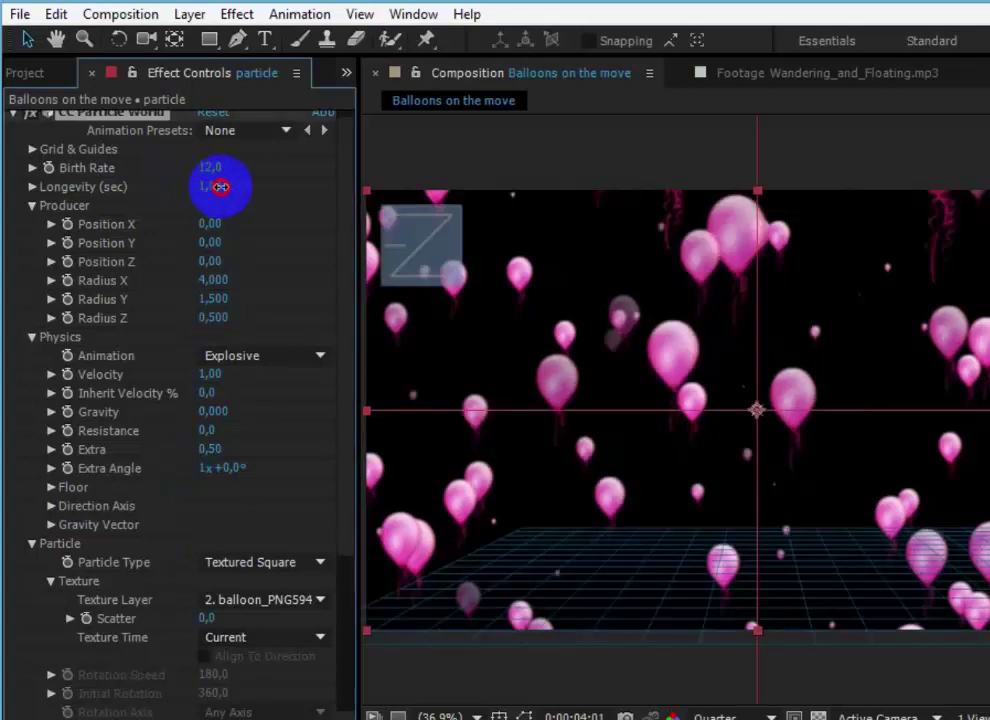
pyautogui.moveTo(205, 187); pyautogui.dragTo(327, 197)
pyautogui.click(207, 193)
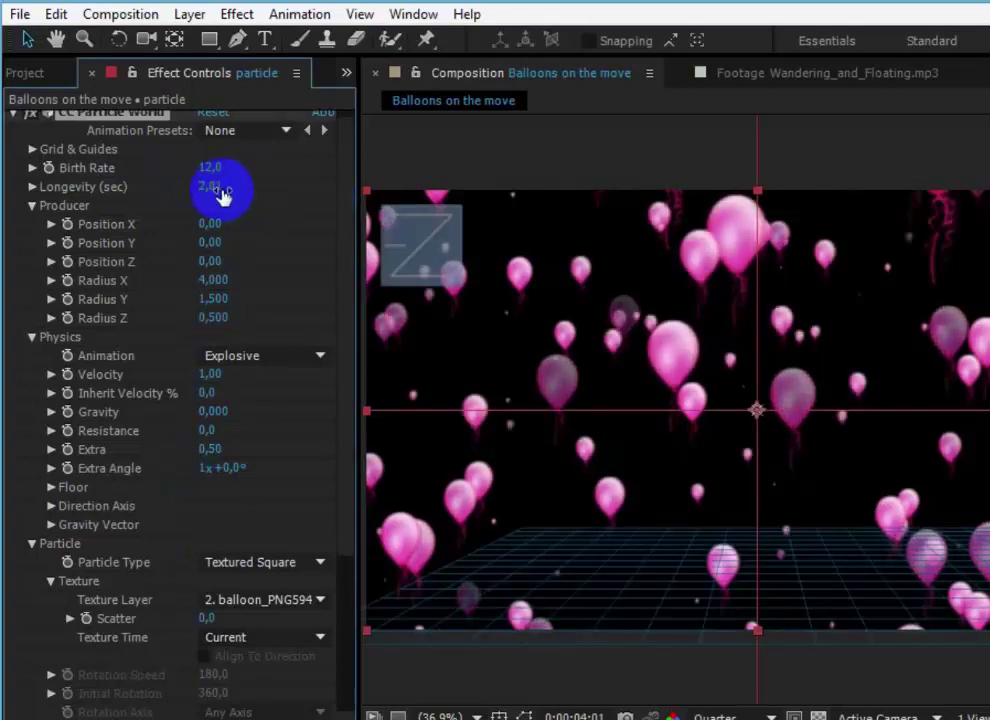
pyautogui.write('11')
pyautogui.click(270, 232)
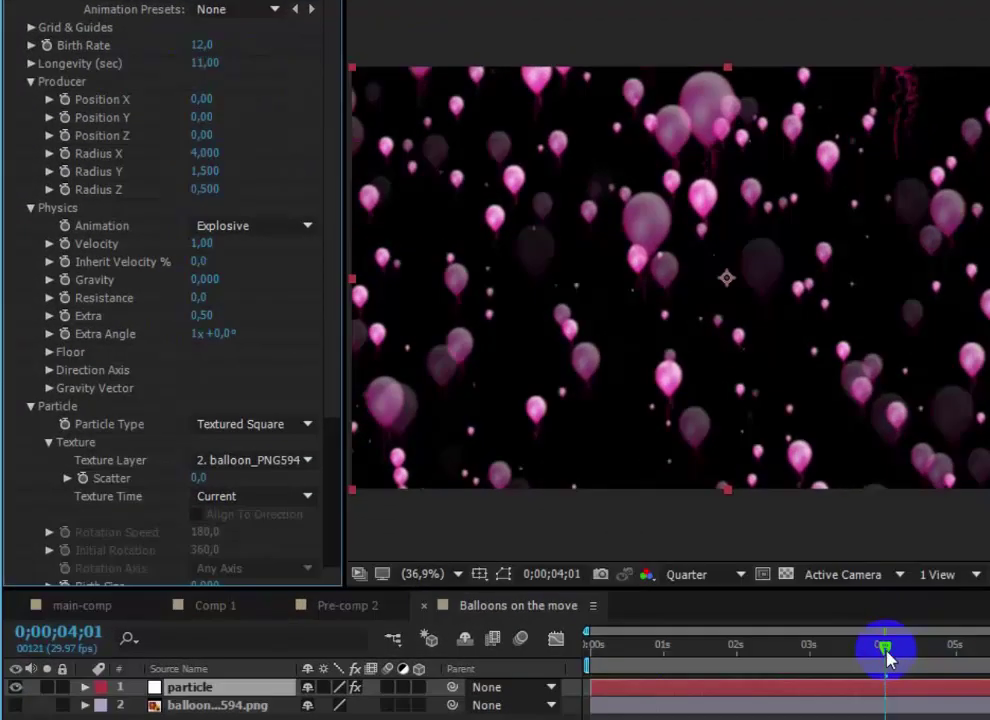
pyautogui.moveTo(887, 655); pyautogui.dragTo(562, 640)
pyautogui.press('space')
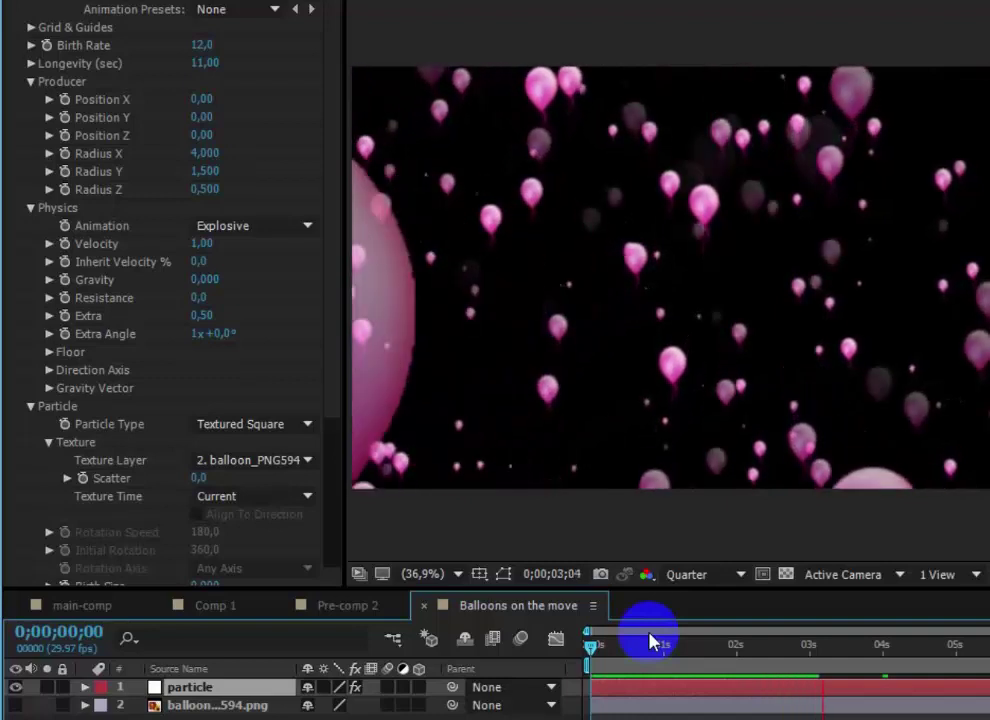
# Step: Scrub gravity to about -0.060 so the balloons rise, and preview from frame 0
pyautogui.click(225, 280)
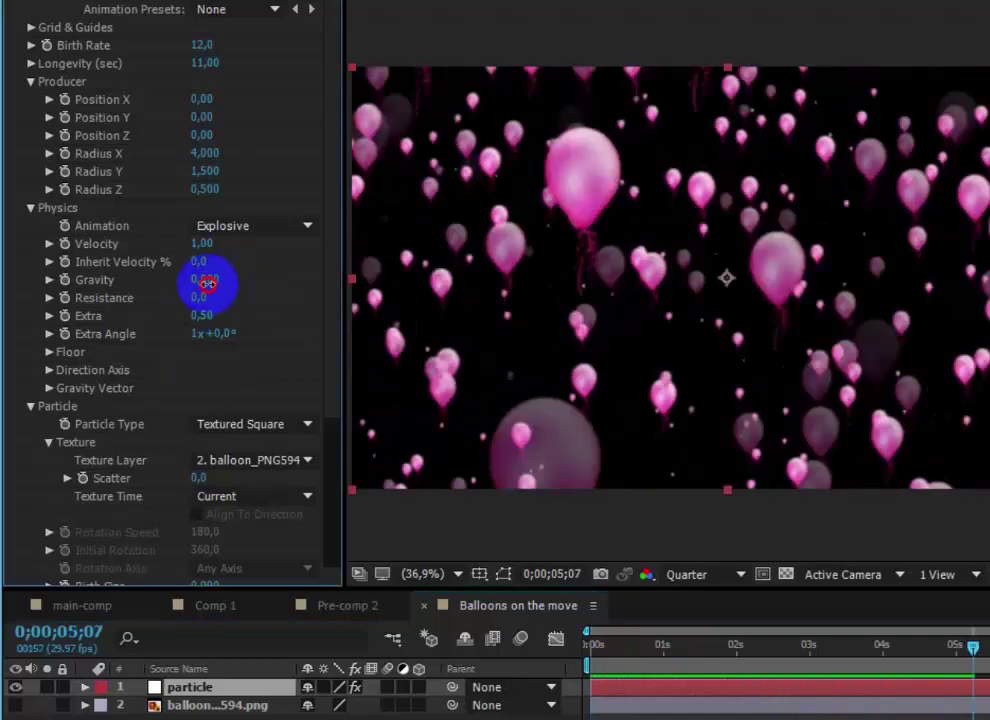
pyautogui.moveTo(207, 284); pyautogui.dragTo(194, 284)
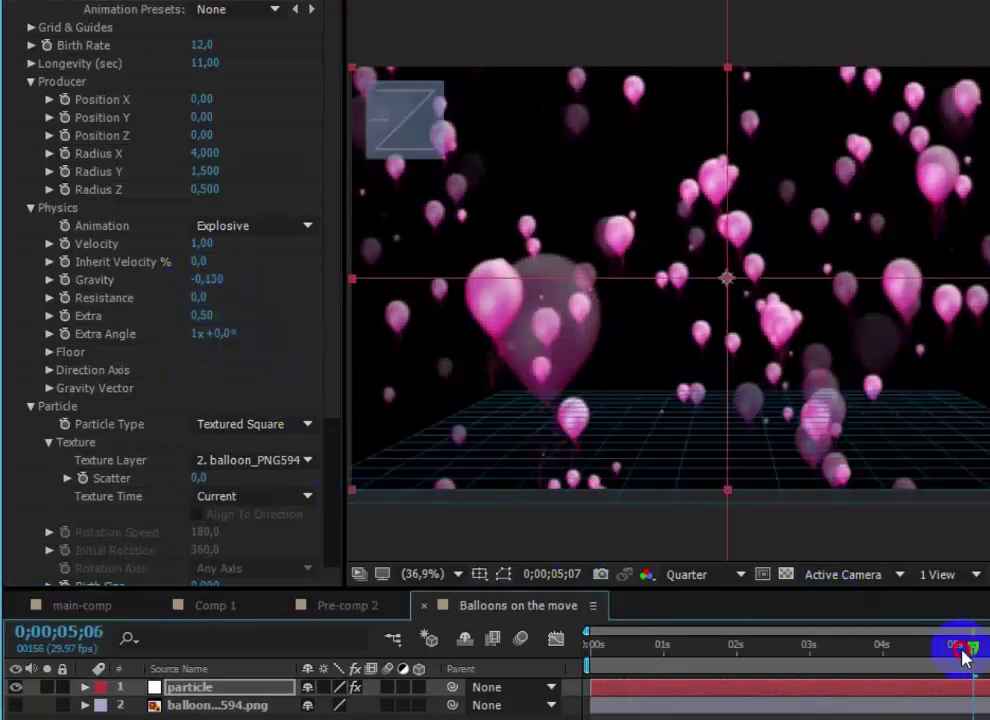
pyautogui.moveTo(968, 655); pyautogui.dragTo(440, 620)
pyautogui.press('space')
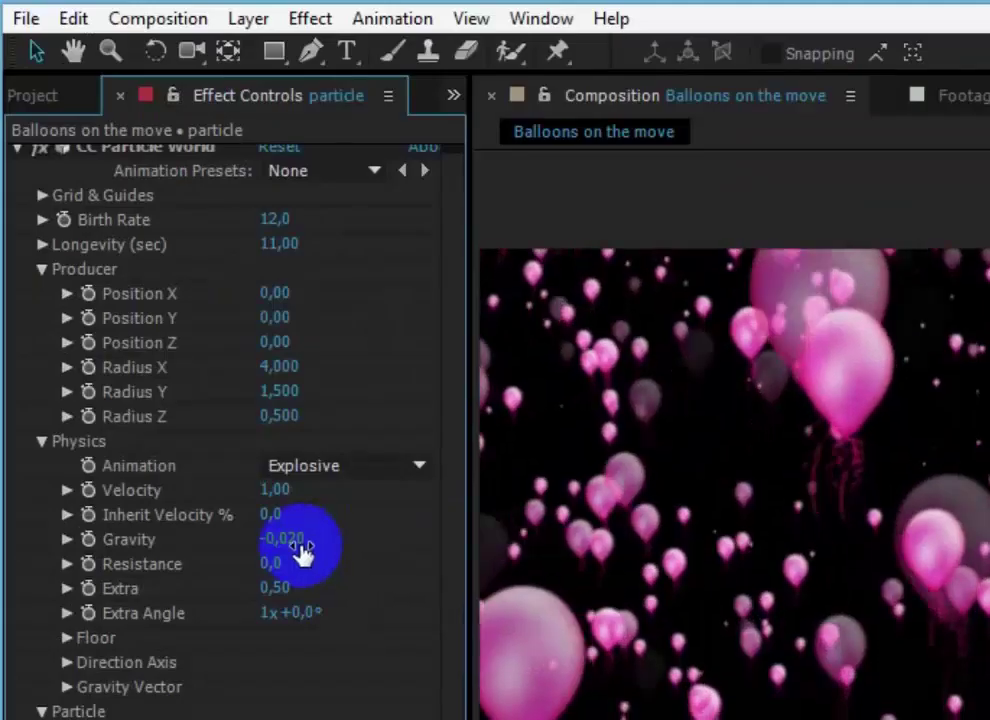
pyautogui.moveTo(303, 551); pyautogui.dragTo(293, 550)
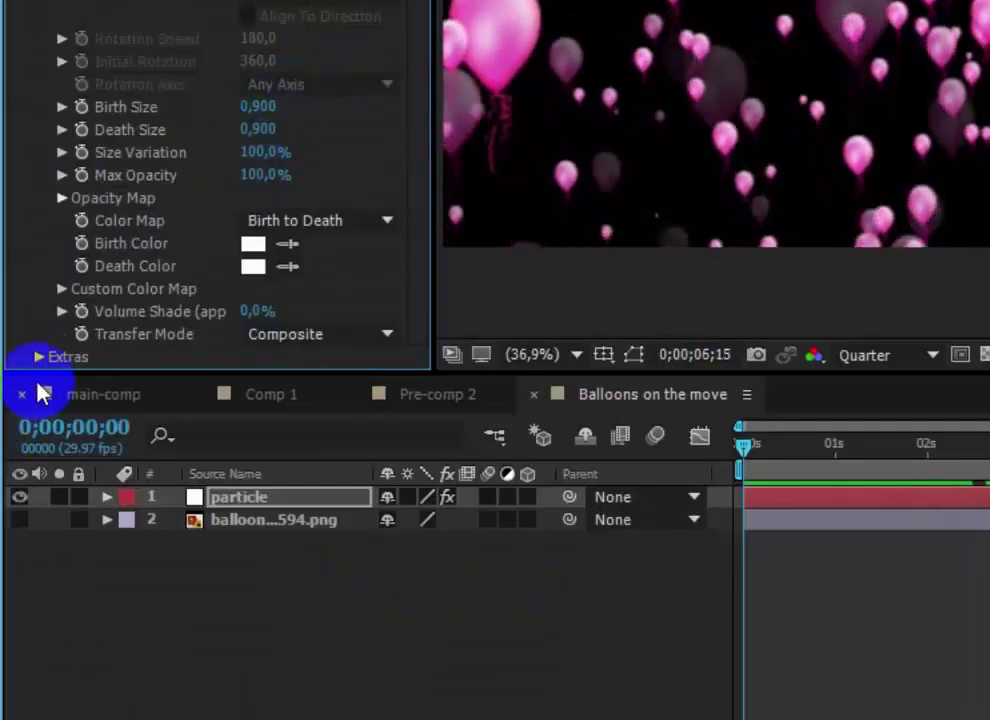
# Step: Expand CC Particle World's Extras and reveal the Effect Camera properties in the timeline
pyautogui.click(38, 357)
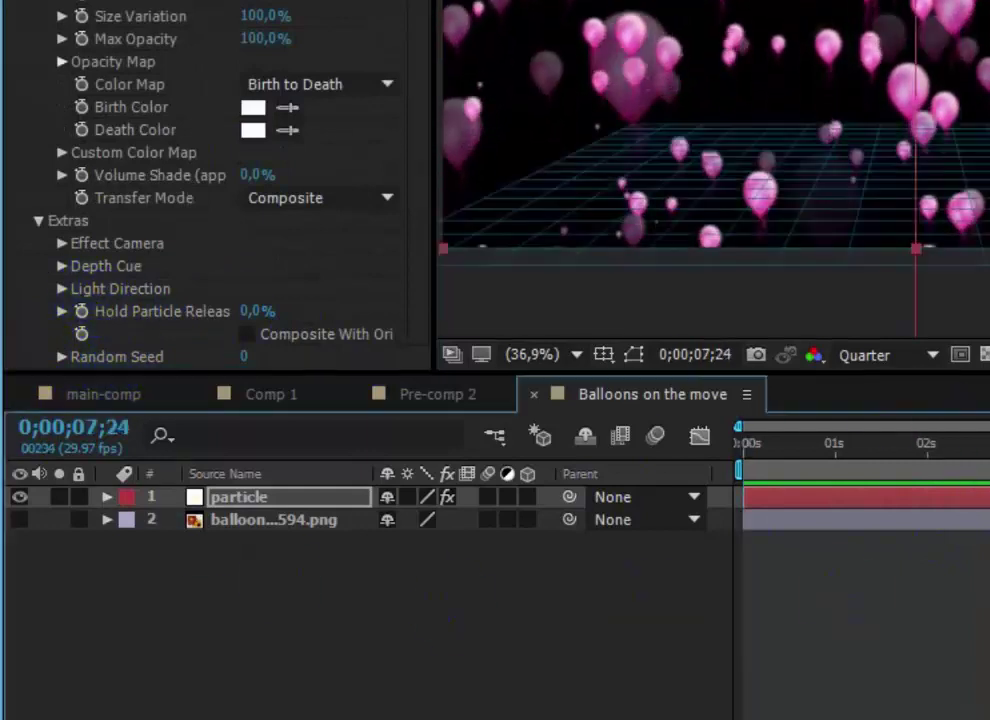
pyautogui.click(888, 446)
pyautogui.moveTo(888, 446); pyautogui.dragTo(939, 453)
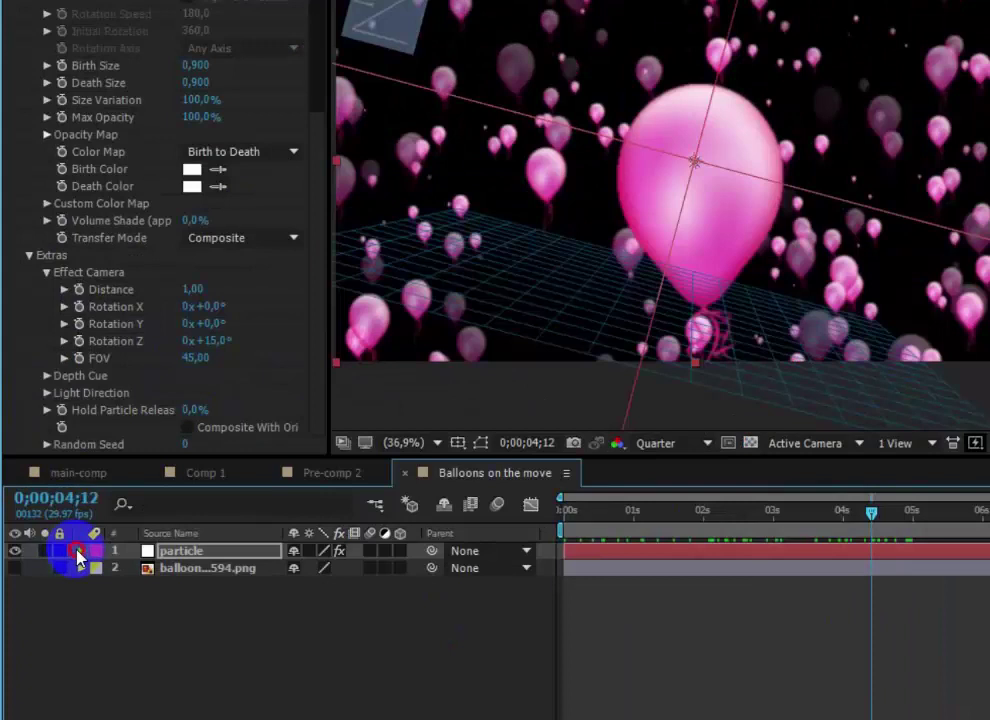
pyautogui.click(80, 551)
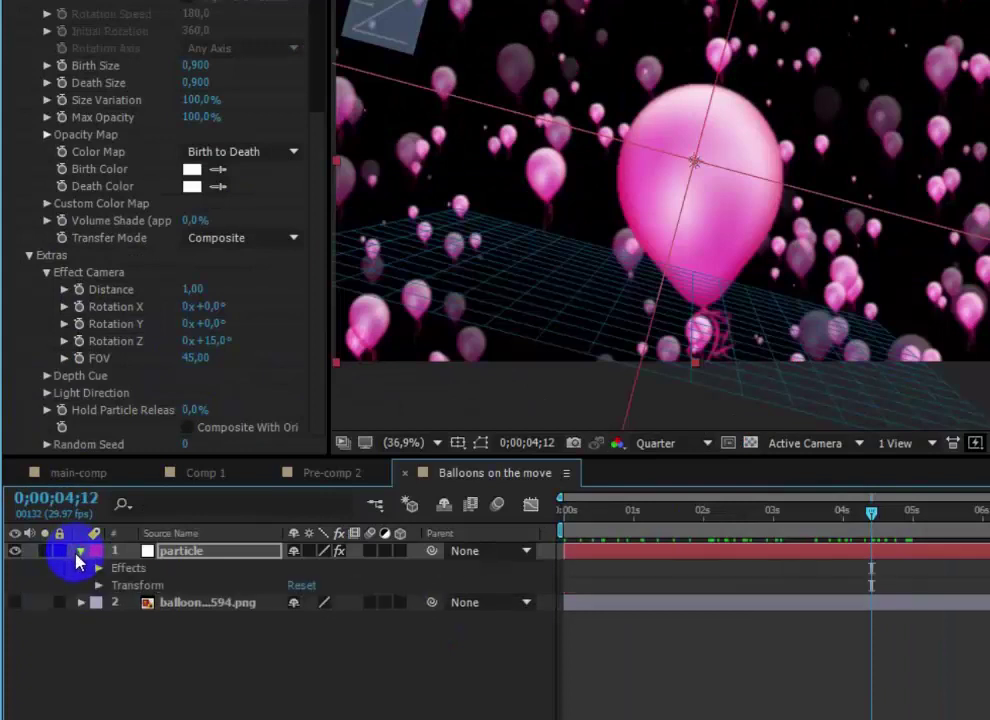
pyautogui.click(99, 568)
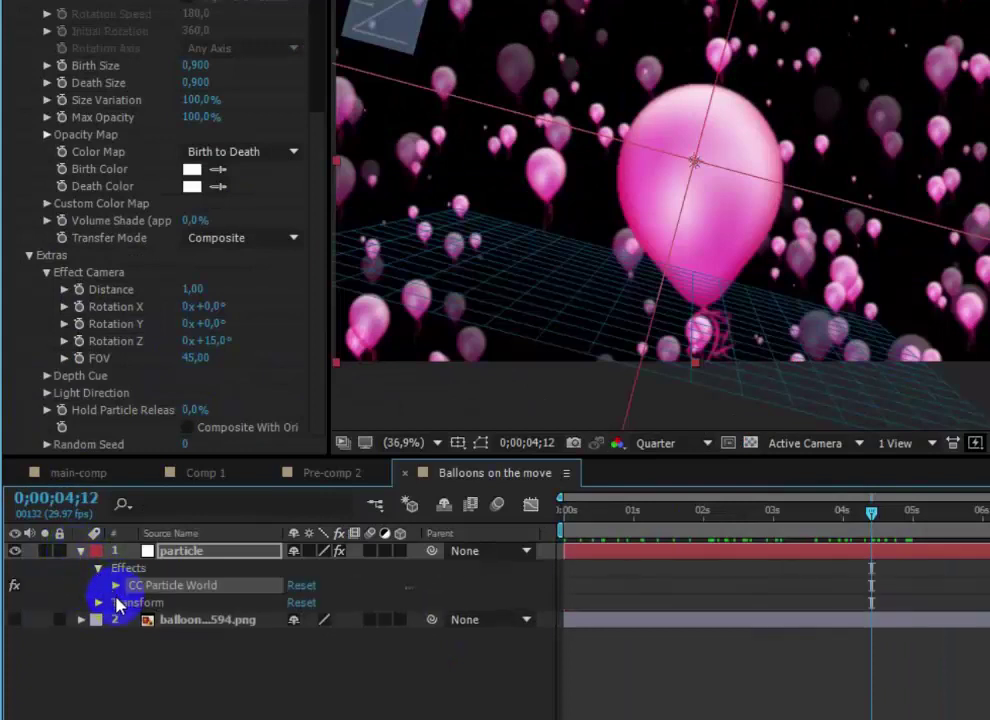
pyautogui.click(114, 586)
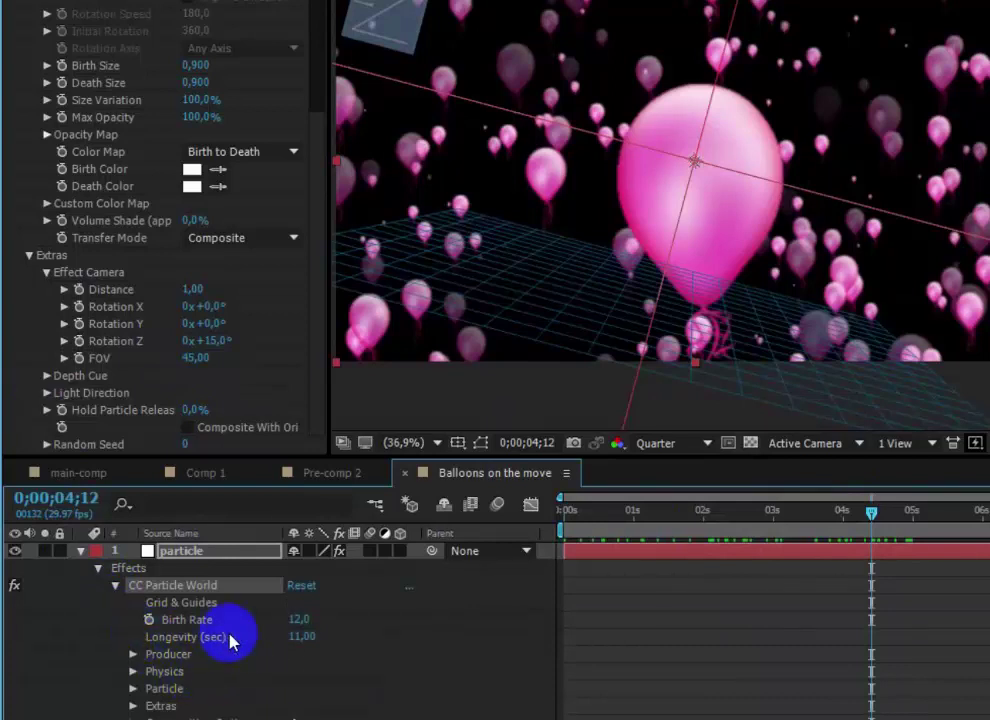
pyautogui.click(134, 706)
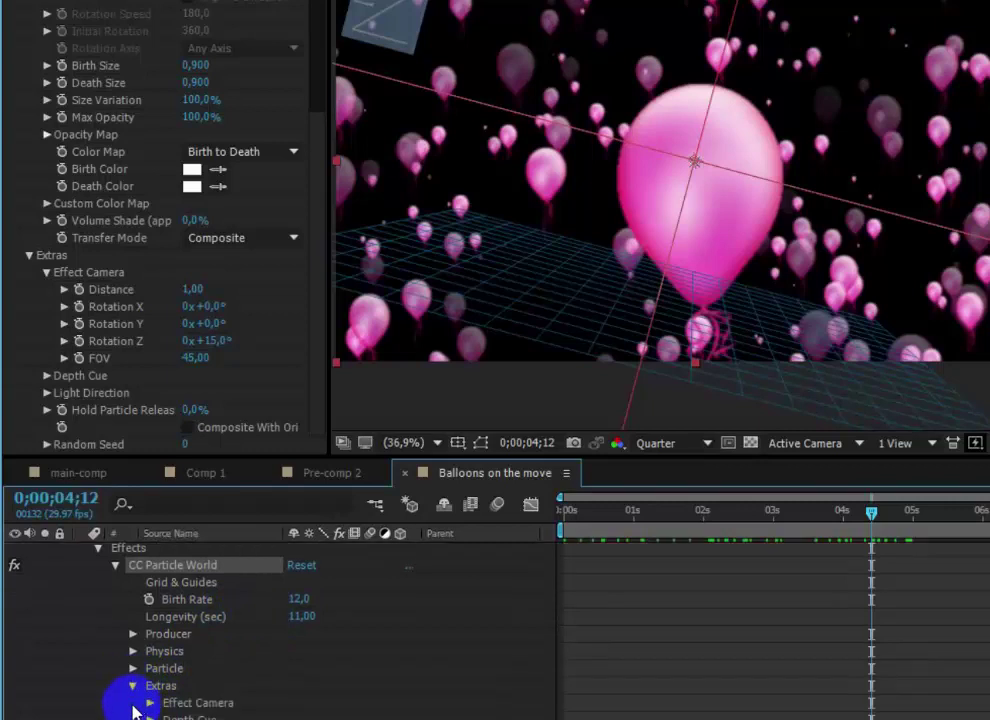
pyautogui.scroll(-3, 170, 685)
pyautogui.click(150, 652)
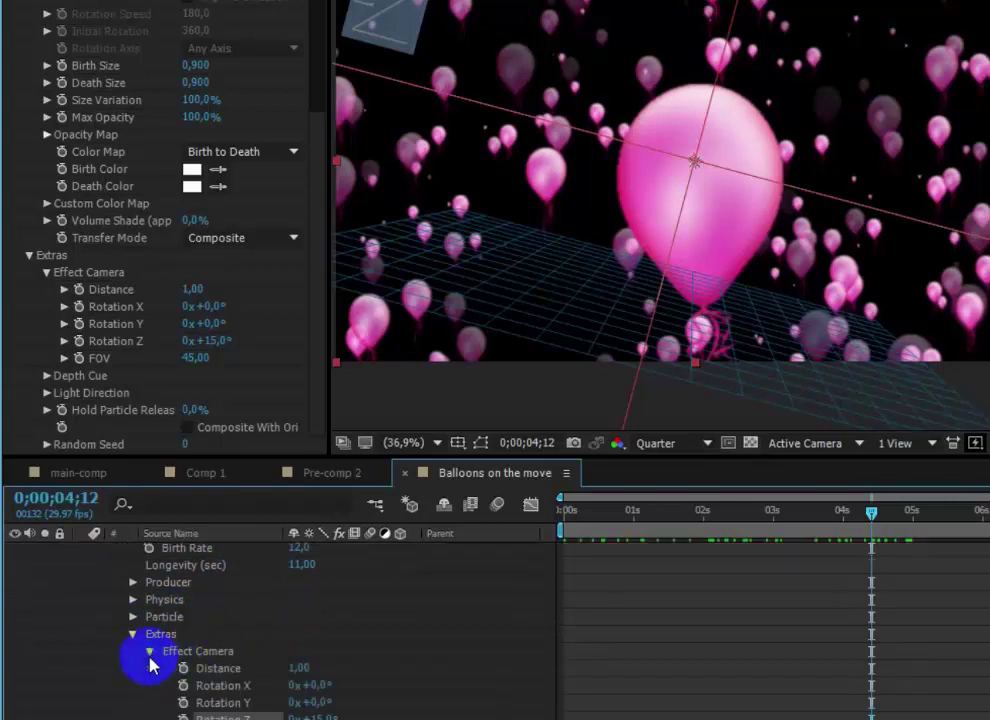
# Step: At about 1;27, scrub the effect camera's Rotation Z down to roughly 6°
pyautogui.scroll(-3, 210, 664)
pyautogui.scroll(2, 251, 662)
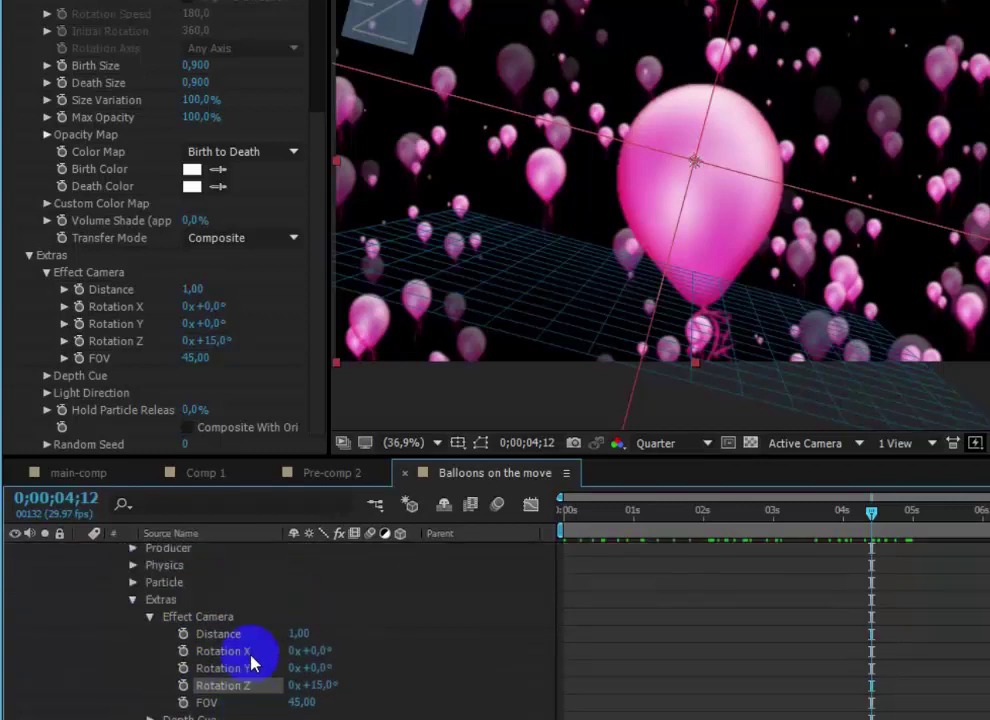
pyautogui.scroll(2, 251, 662)
pyautogui.scroll(-4, 251, 662)
pyautogui.scroll(2, 251, 662)
pyautogui.scroll(-2, 251, 662)
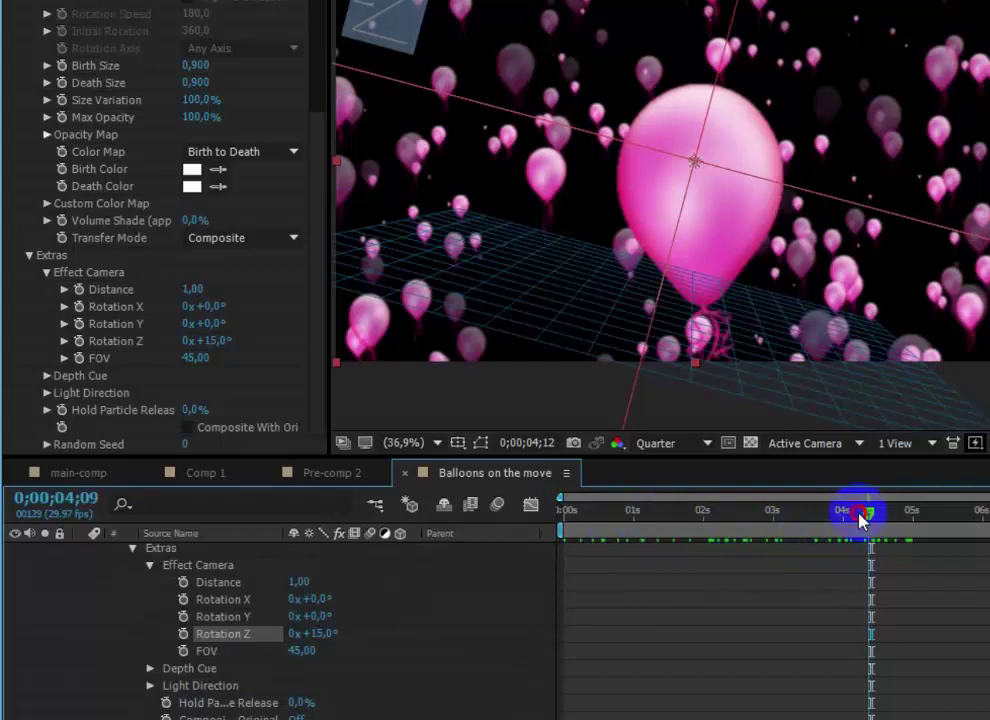
pyautogui.moveTo(857, 520); pyautogui.dragTo(695, 528)
pyautogui.moveTo(313, 634); pyautogui.dragTo(428, 628)
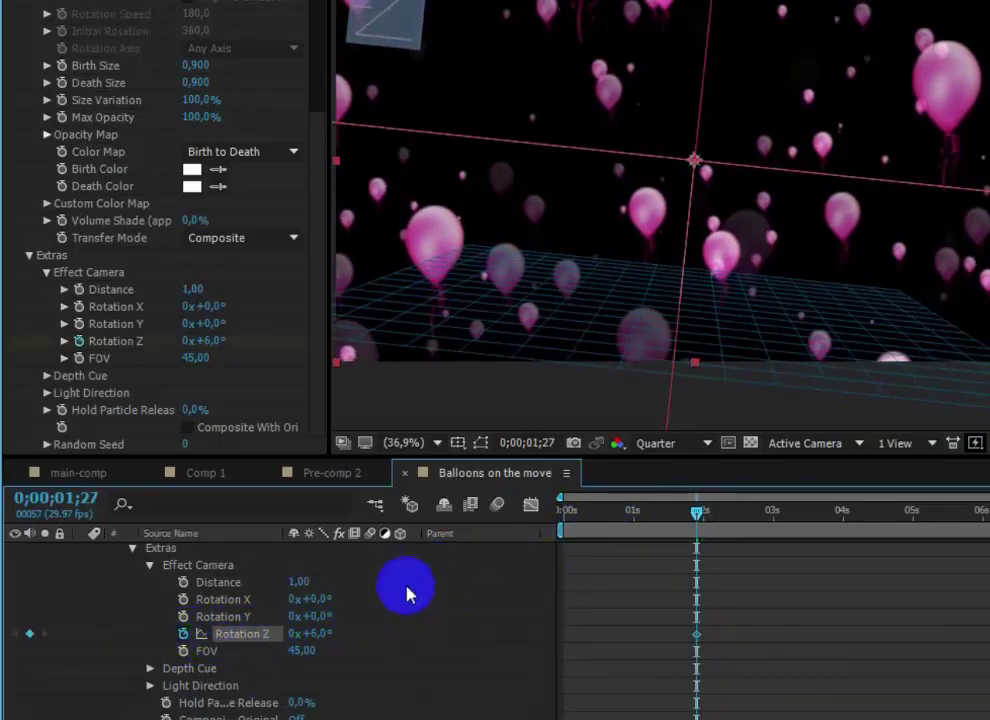
# Step: Keyframe Rotation Z at 13° at five seconds, preview, and select both keyframes
pyautogui.moveTo(725, 519); pyautogui.dragTo(913, 536)
pyautogui.moveTo(313, 634); pyautogui.dragTo(321, 636)
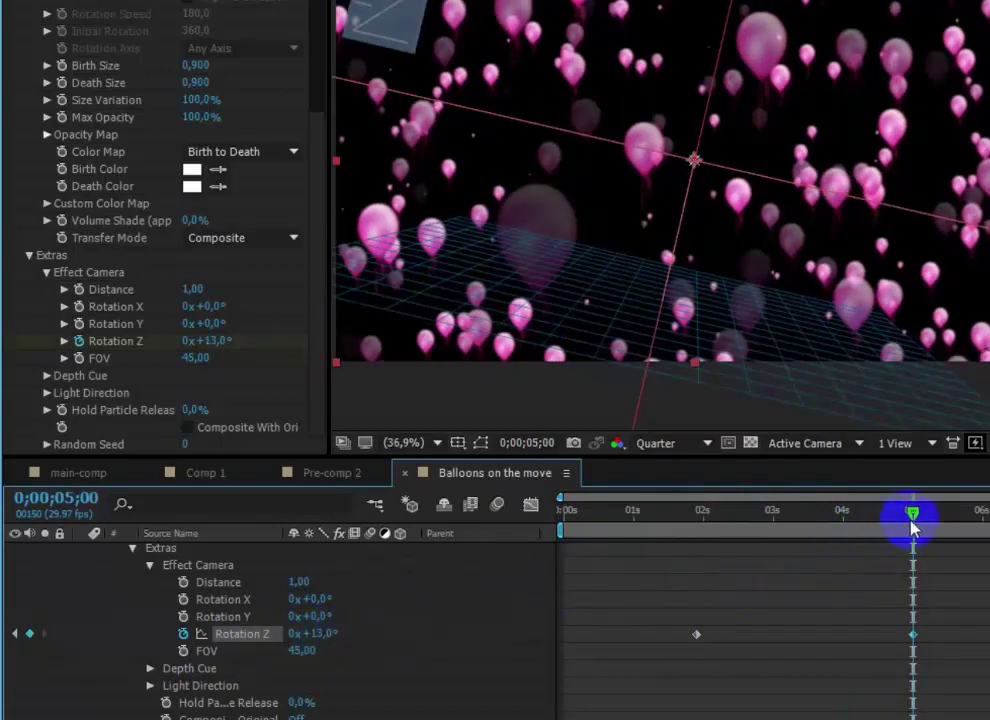
pyautogui.press('Home')
pyautogui.press('space')
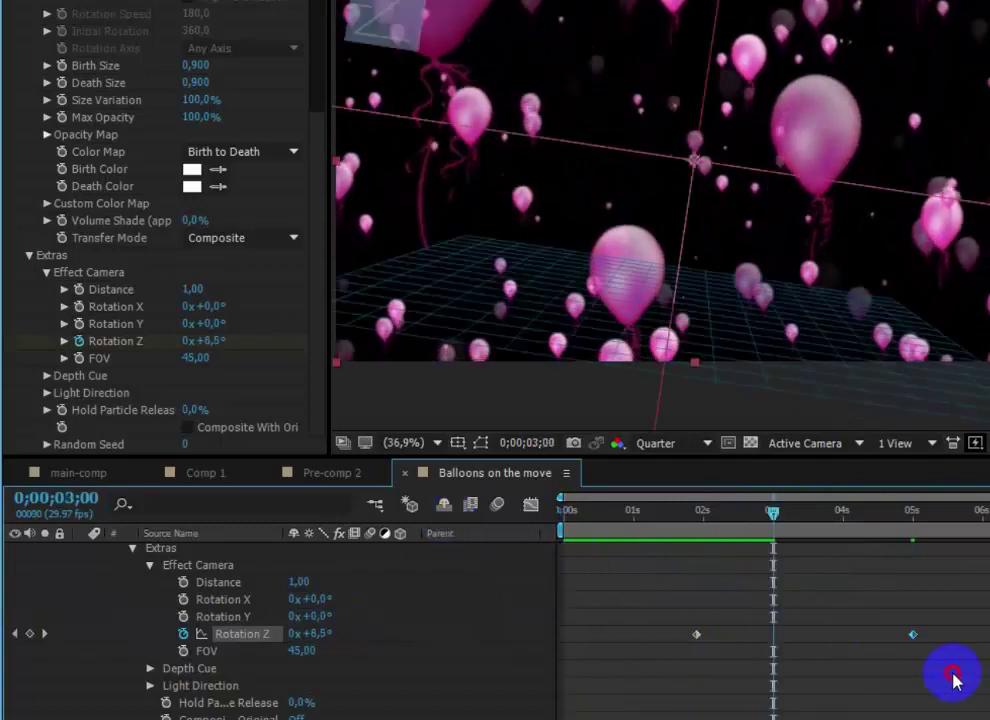
pyautogui.moveTo(966, 672); pyautogui.dragTo(645, 605)
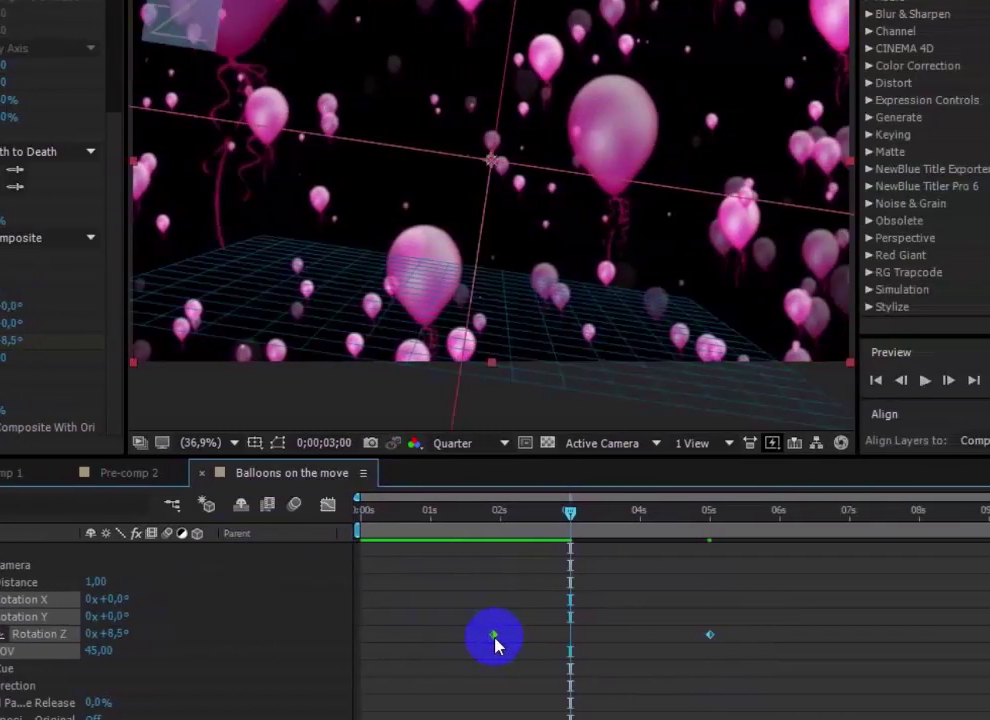
# Step: Apply Easy Ease to both Rotation Z keyframes and preview from the start
pyautogui.rightClick(487, 634)
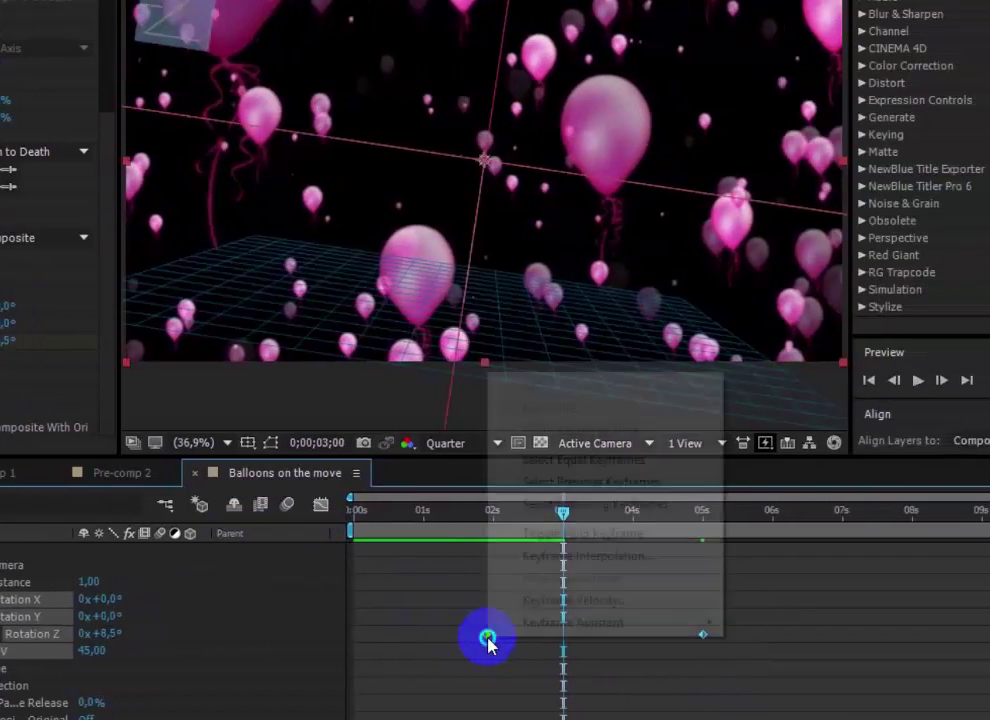
pyautogui.moveTo(572, 622)
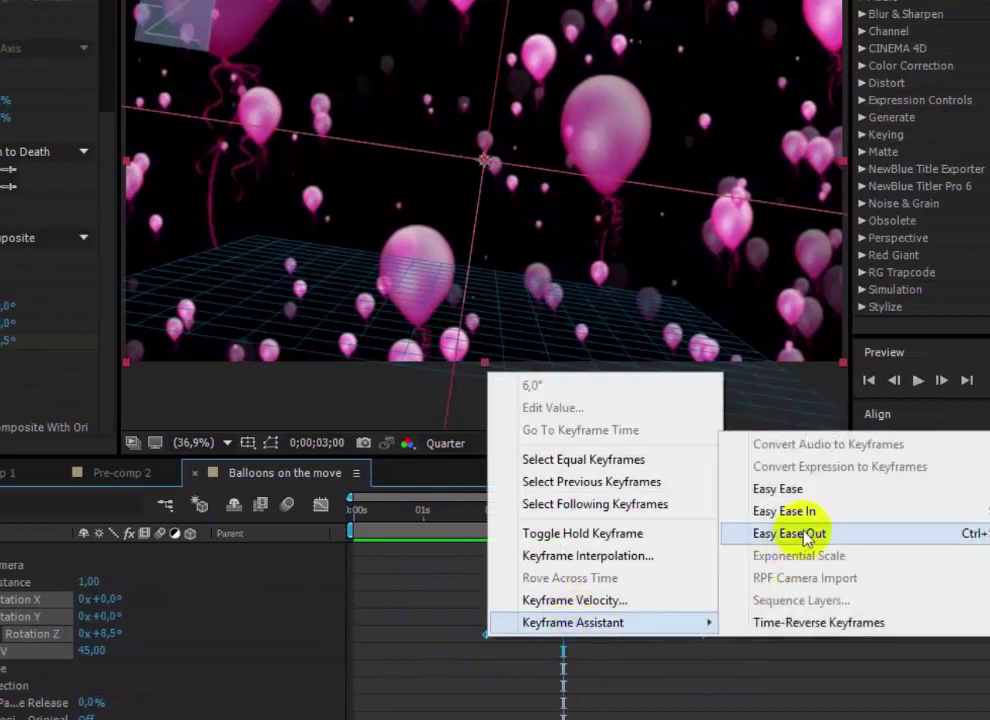
pyautogui.click(796, 492)
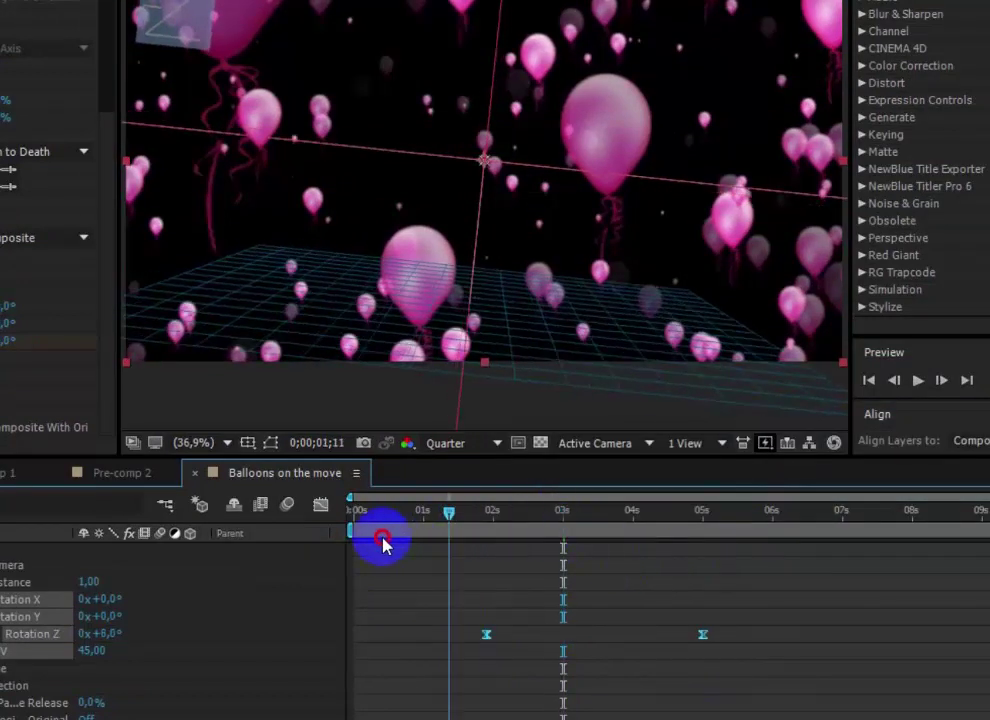
pyautogui.moveTo(566, 525); pyautogui.dragTo(356, 530)
pyautogui.press('space')
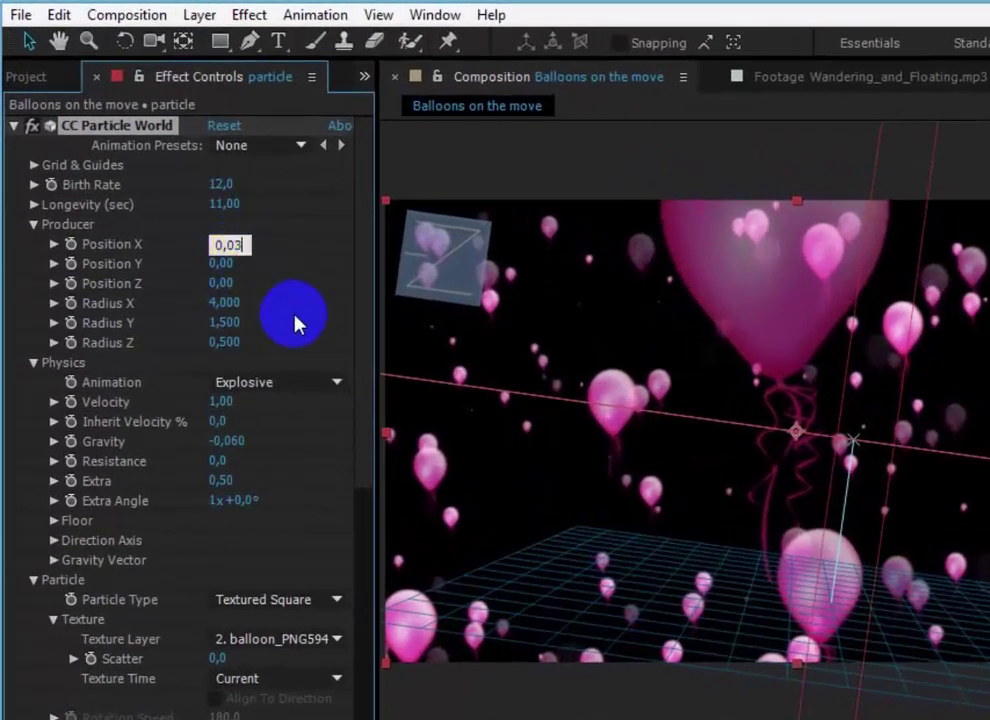
# Step: Confirm the producer's X position of 0.03, raise its Y position, and preview
pyautogui.press('Return')
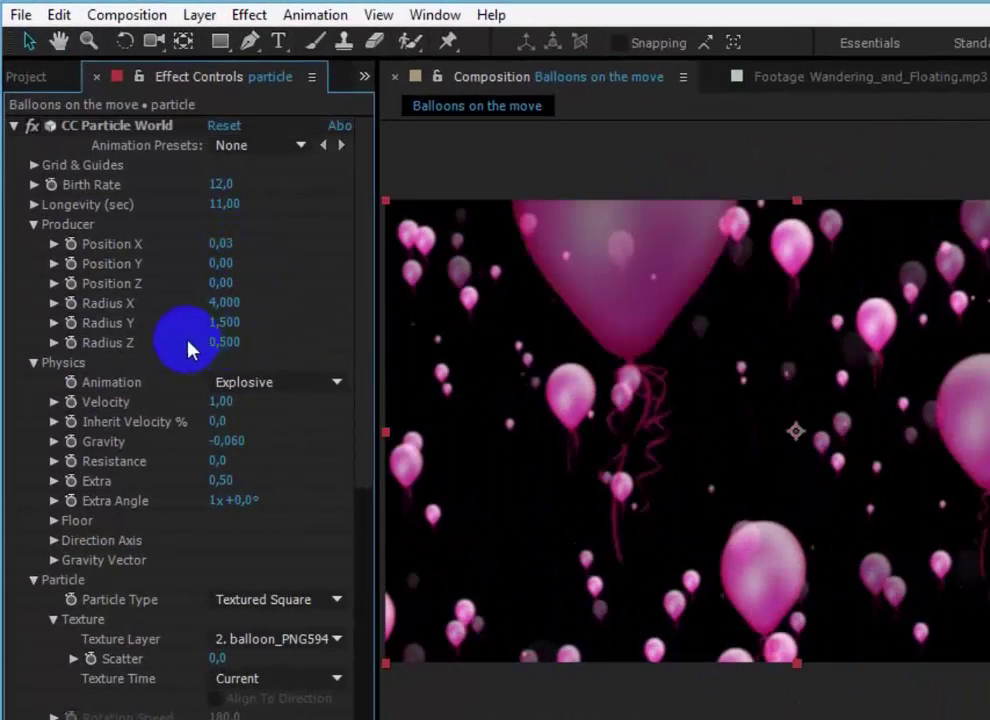
pyautogui.moveTo(218, 267); pyautogui.dragTo(358, 272)
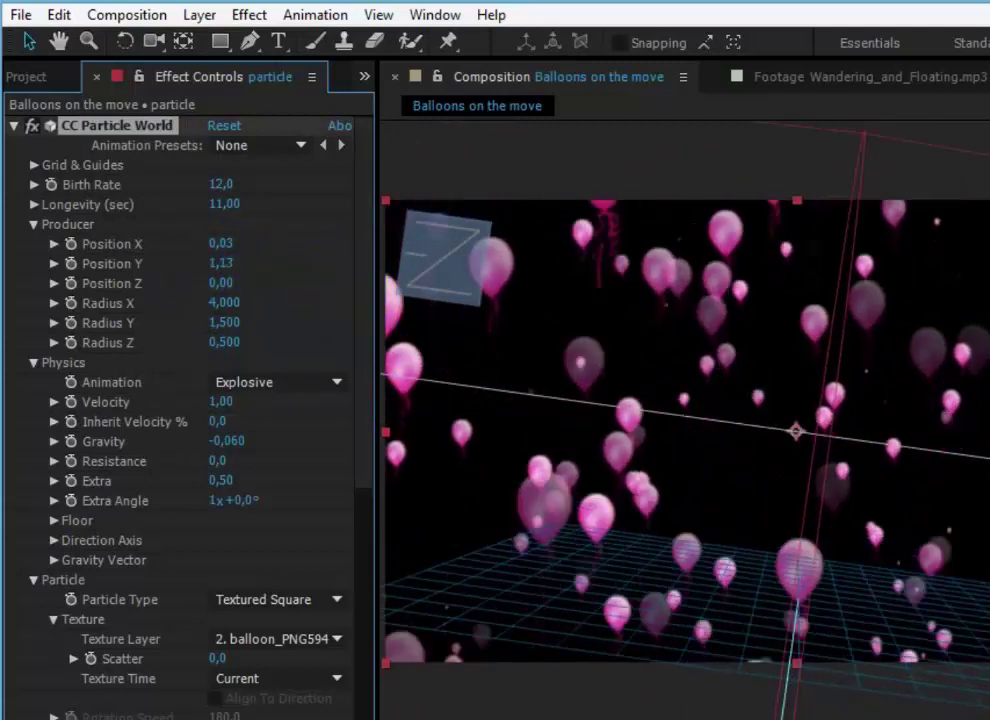
pyautogui.press('space')
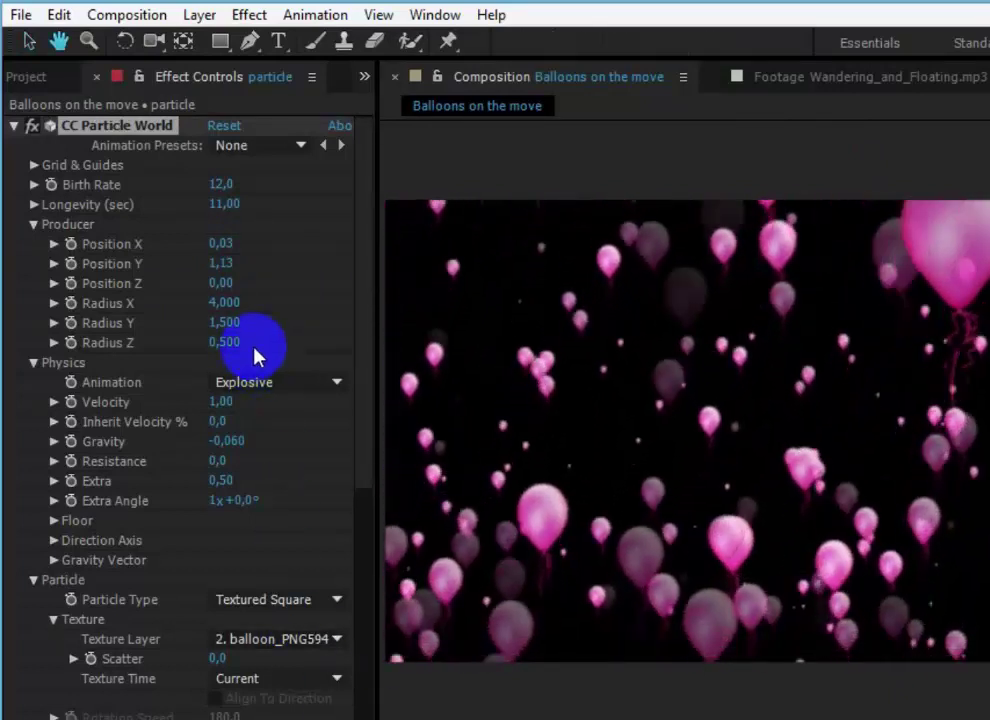
pyautogui.click(248, 345)
# Step: Enter producer Position Y 1.08 and scrub Position Z to -0.32, then preview
pyautogui.click(230, 284)
pyautogui.click(226, 266)
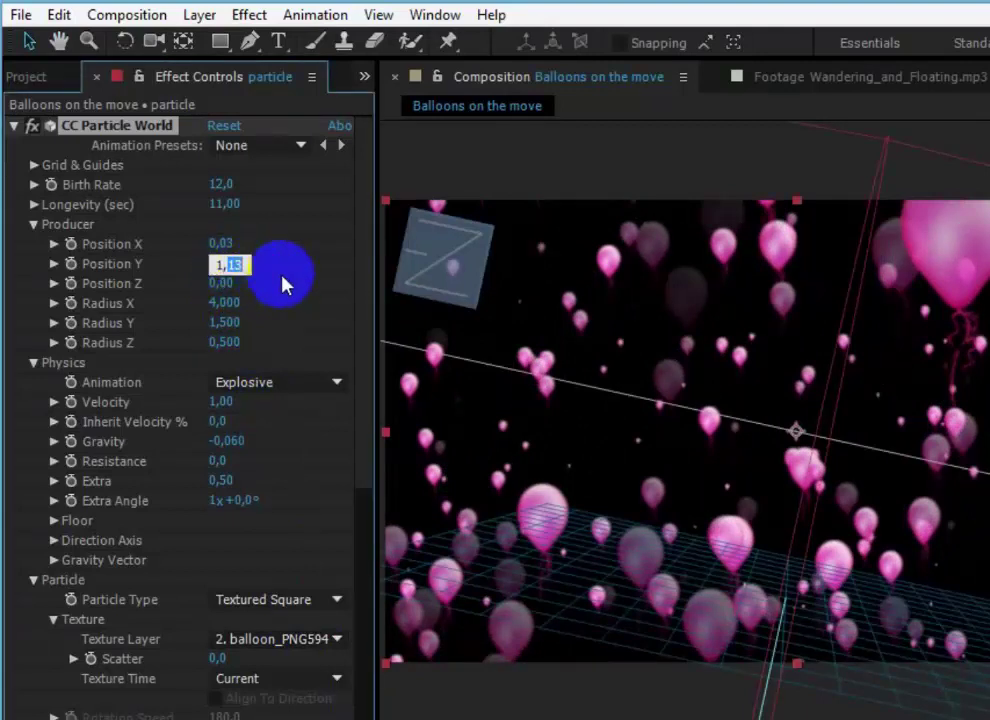
pyautogui.write('08')
pyautogui.click(308, 258)
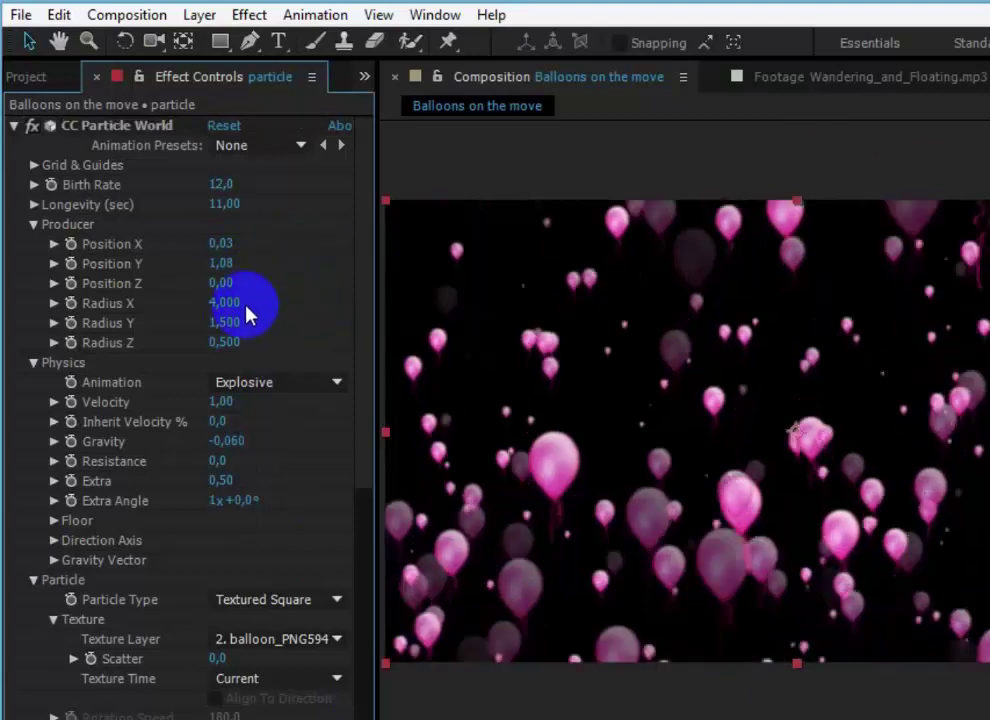
pyautogui.moveTo(222, 288); pyautogui.dragTo(186, 288)
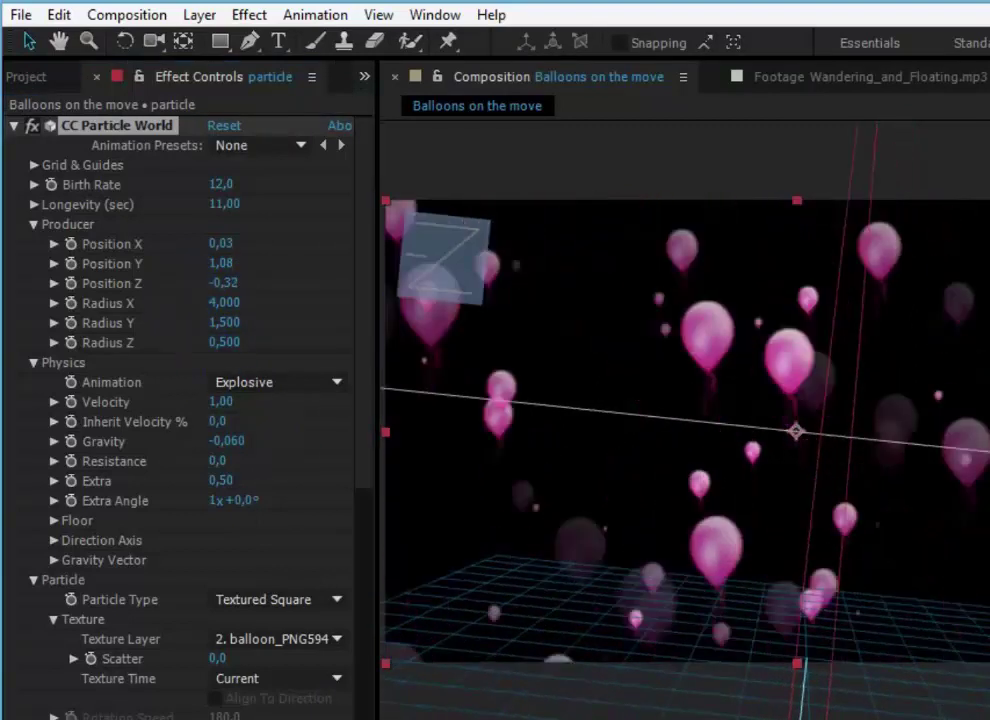
pyautogui.press('space')
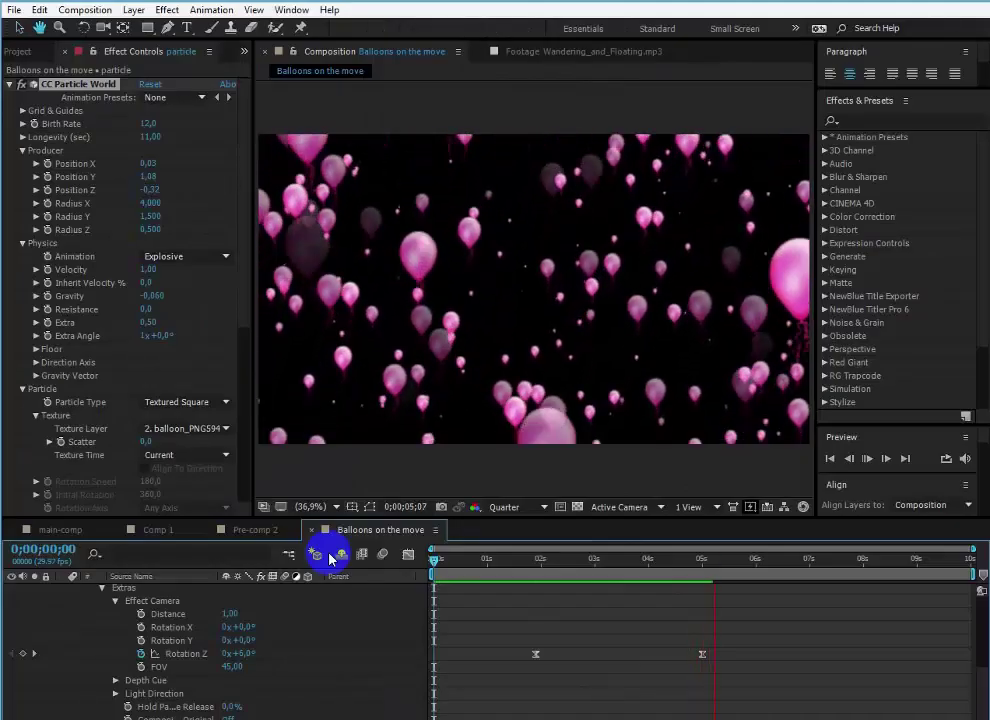
# Step: Set the particle Velocity to 0.50 and return to the composition start
pyautogui.press('space')
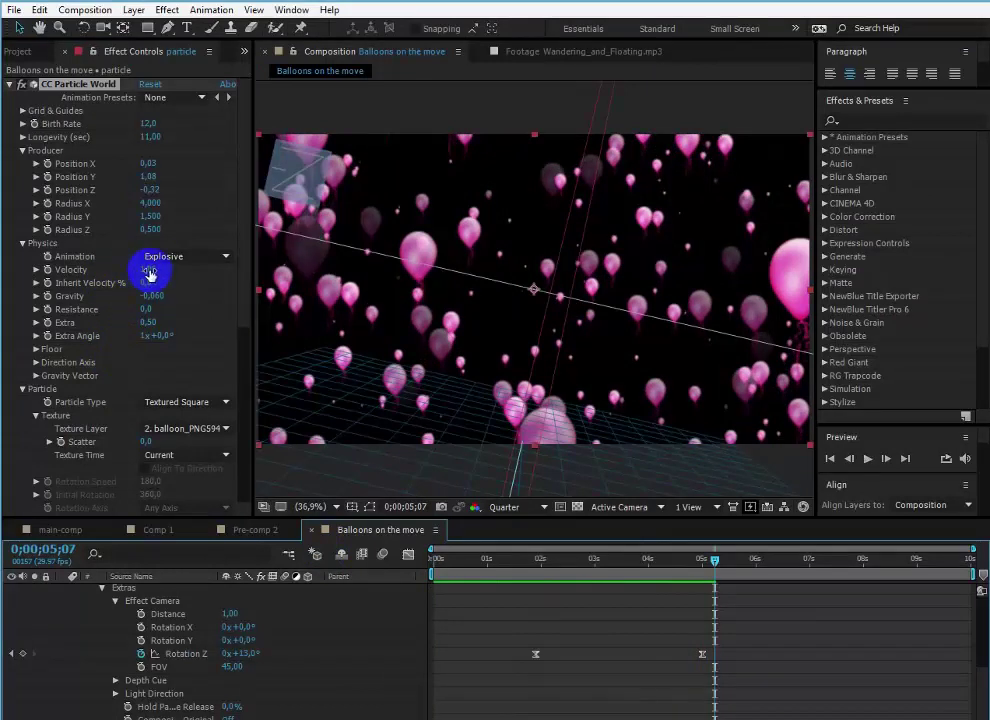
pyautogui.click(148, 270)
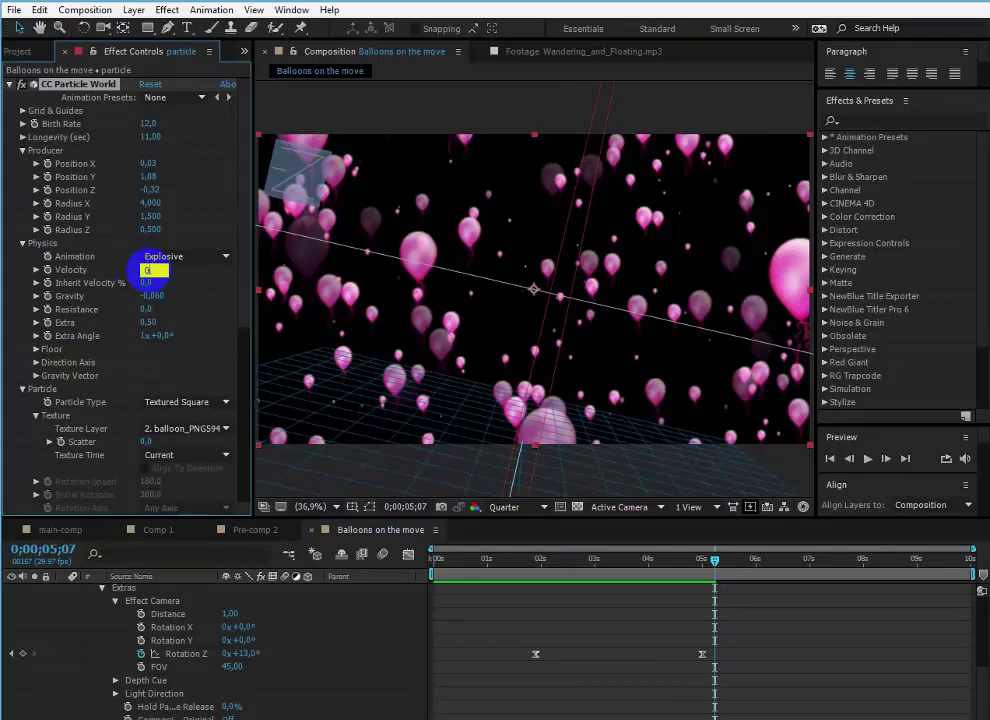
pyautogui.click(179, 317)
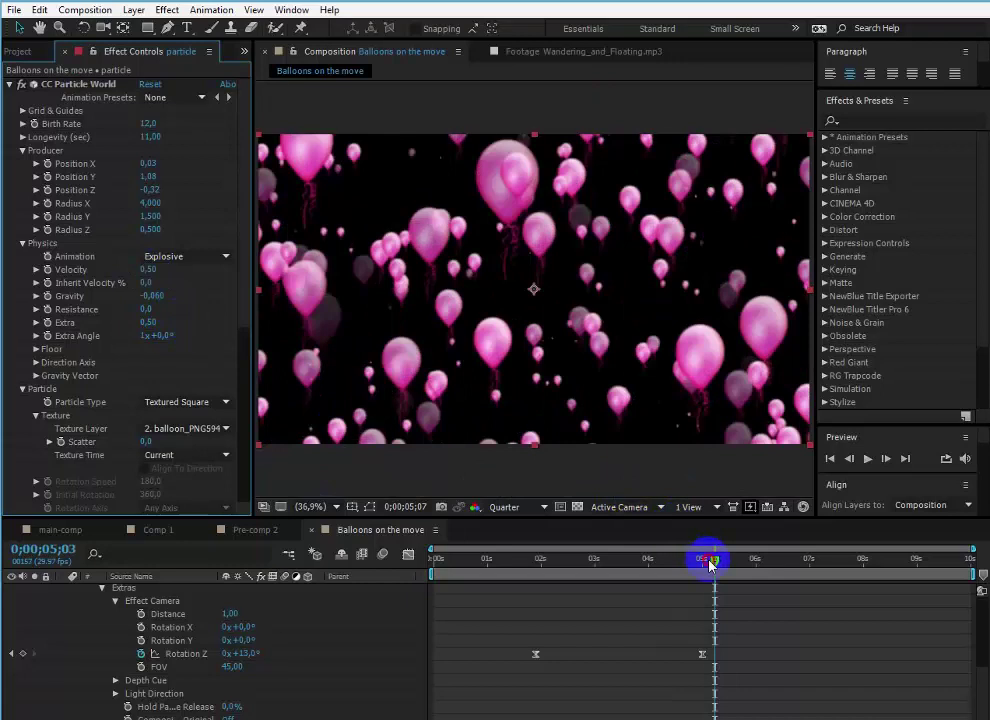
pyautogui.moveTo(707, 563); pyautogui.dragTo(377, 563)
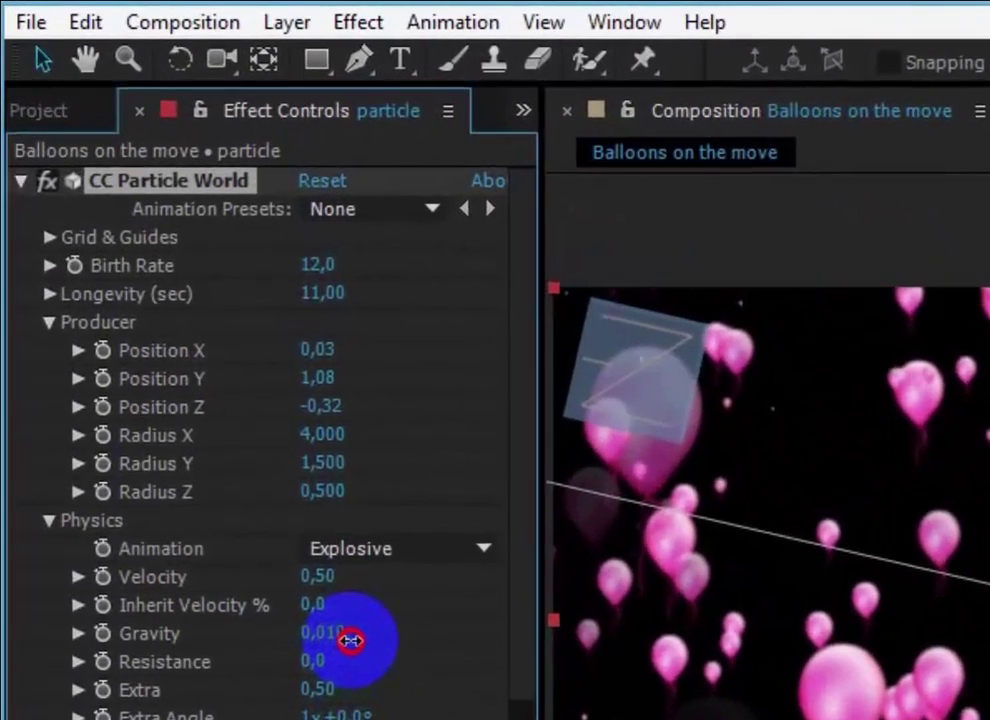
# Step: Tune Gravity through previews until it settles at -0.070
pyautogui.moveTo(265, 497); pyautogui.dragTo(272, 497)
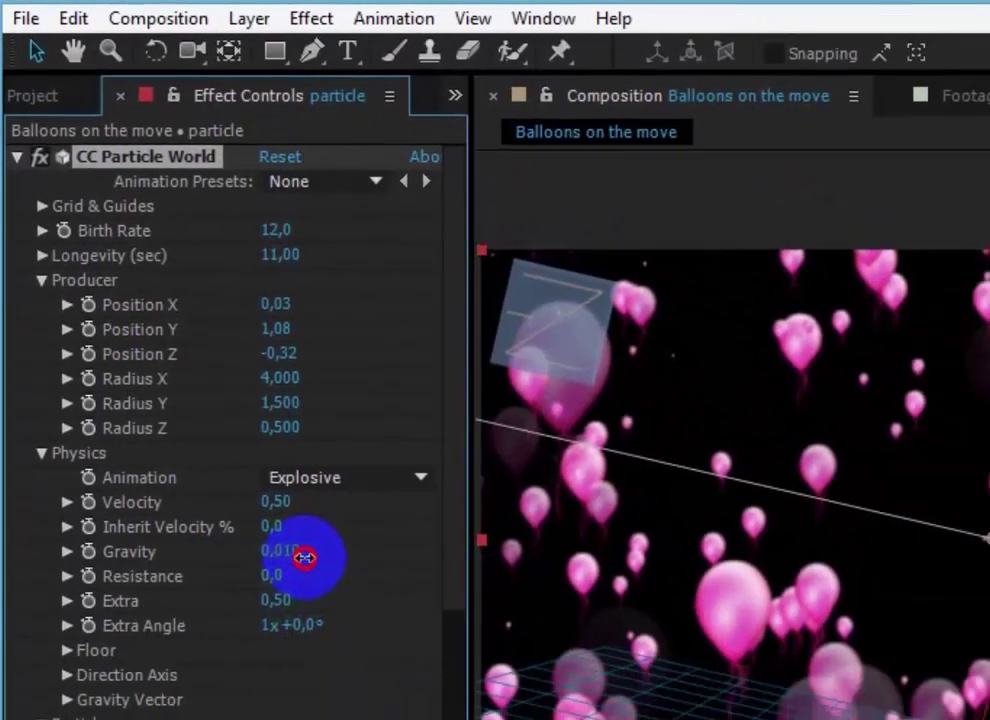
pyautogui.moveTo(304, 557); pyautogui.dragTo(287, 556)
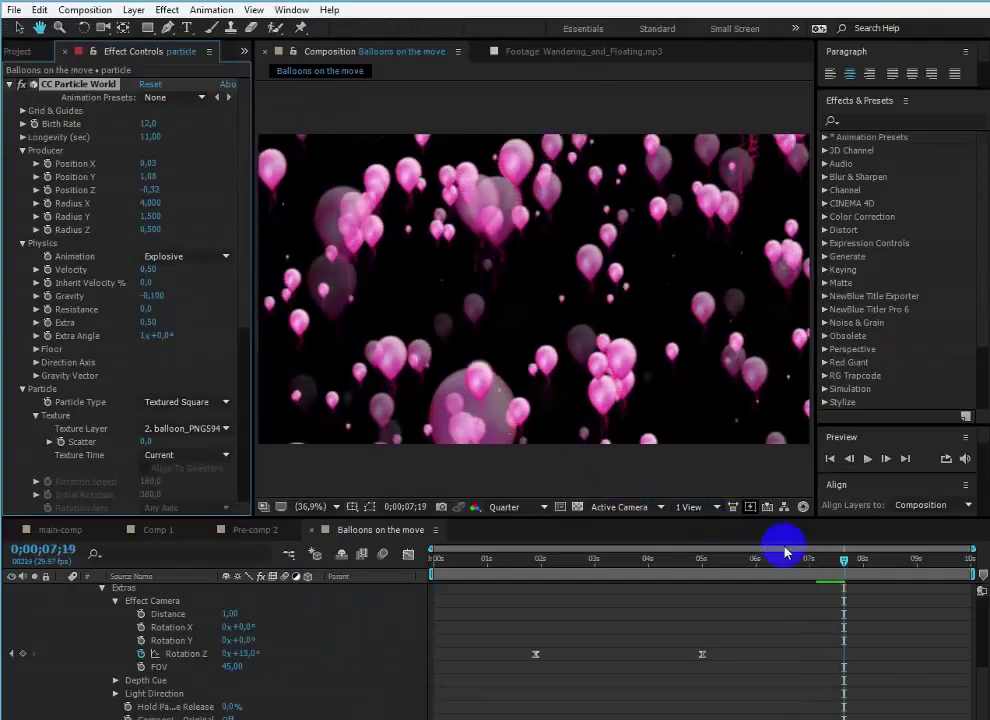
pyautogui.moveTo(816, 560); pyautogui.dragTo(843, 562)
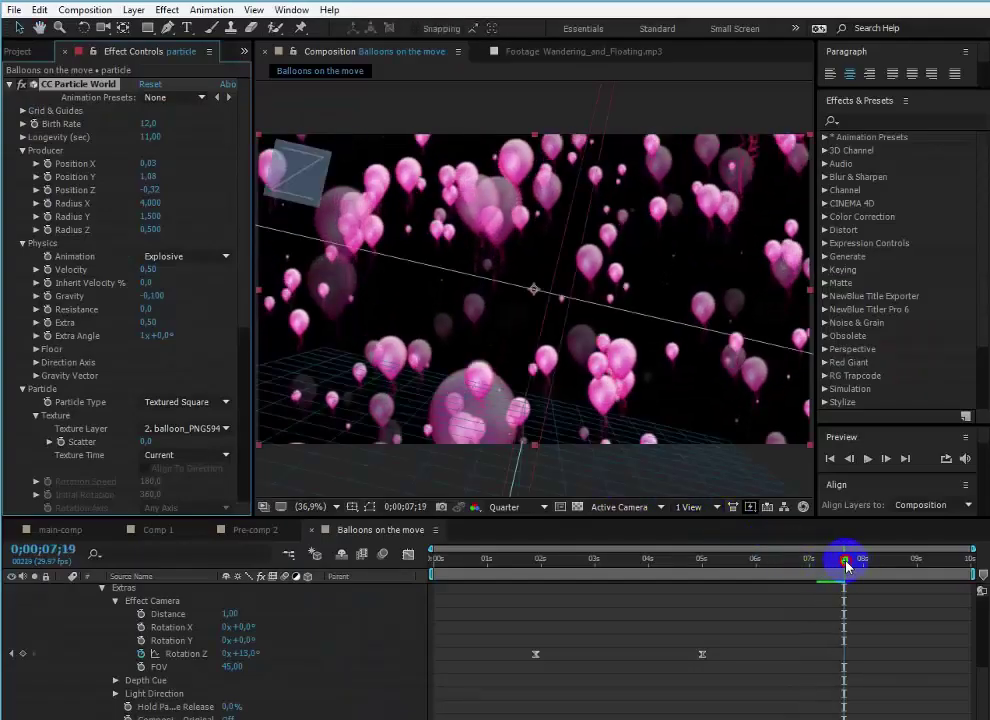
pyautogui.press('Home')
pyautogui.click(375, 551)
pyautogui.press('space')
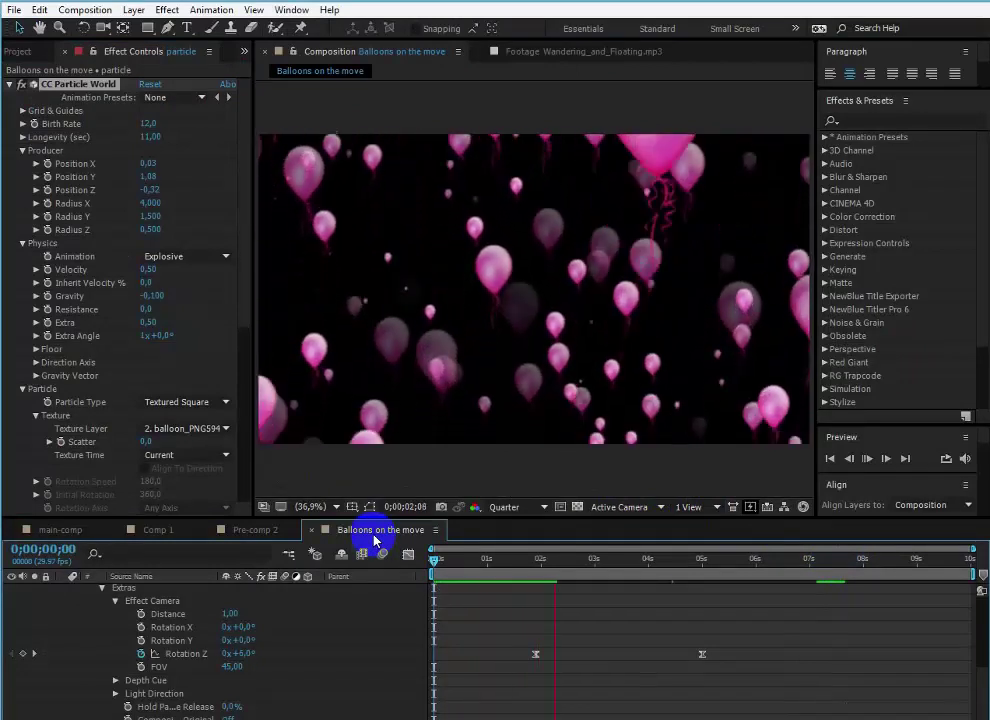
pyautogui.moveTo(148, 297); pyautogui.dragTo(163, 305)
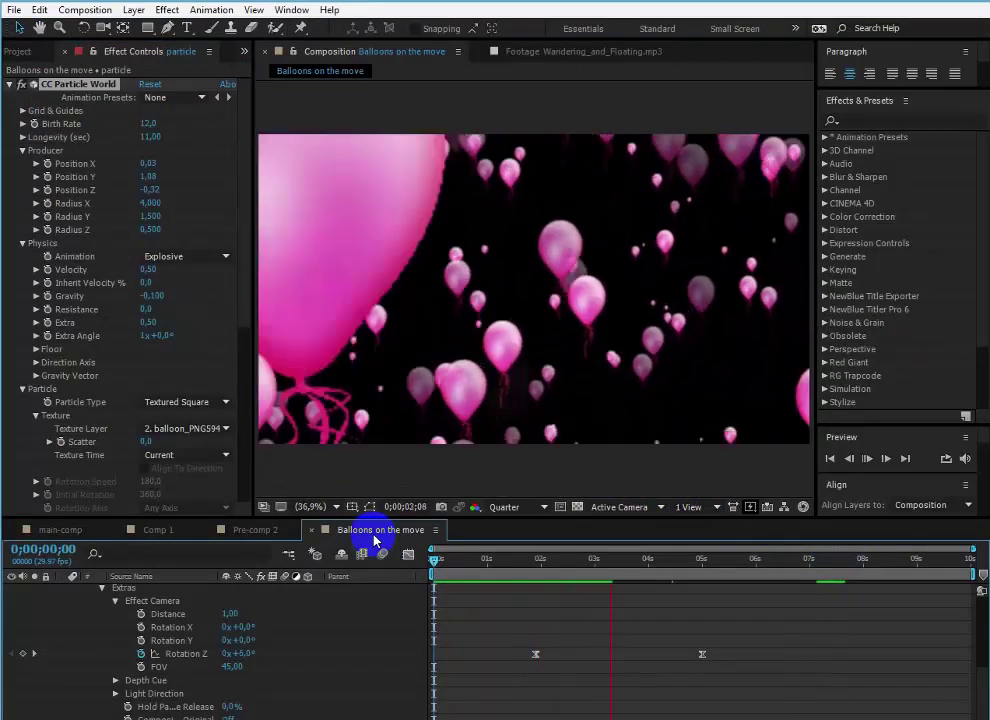
pyautogui.click(307, 480)
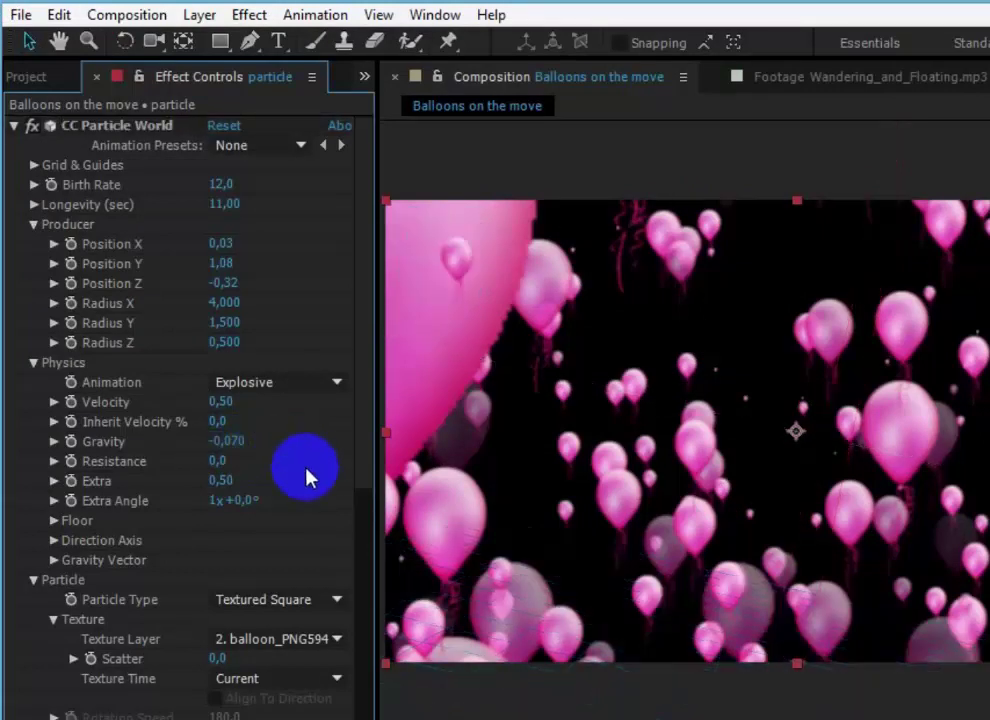
pyautogui.press('space')
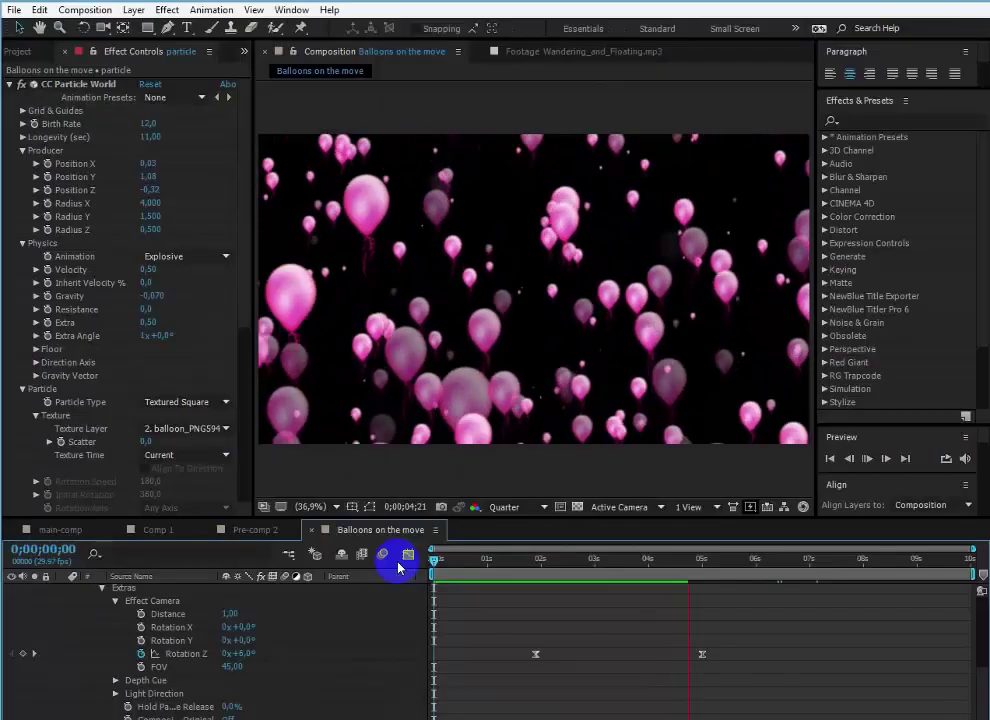
# Step: Pre-compose the particle and balloon layers as B12, moving all attributes into it
pyautogui.scroll(5, 97, 605)
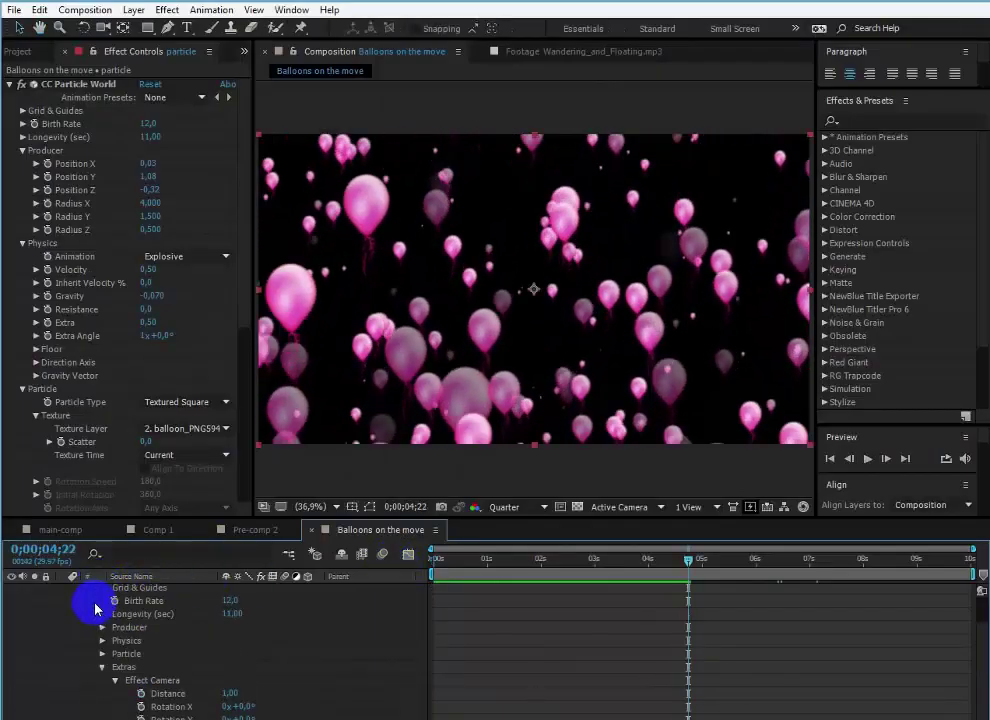
pyautogui.scroll(5, 97, 605)
pyautogui.click(62, 591)
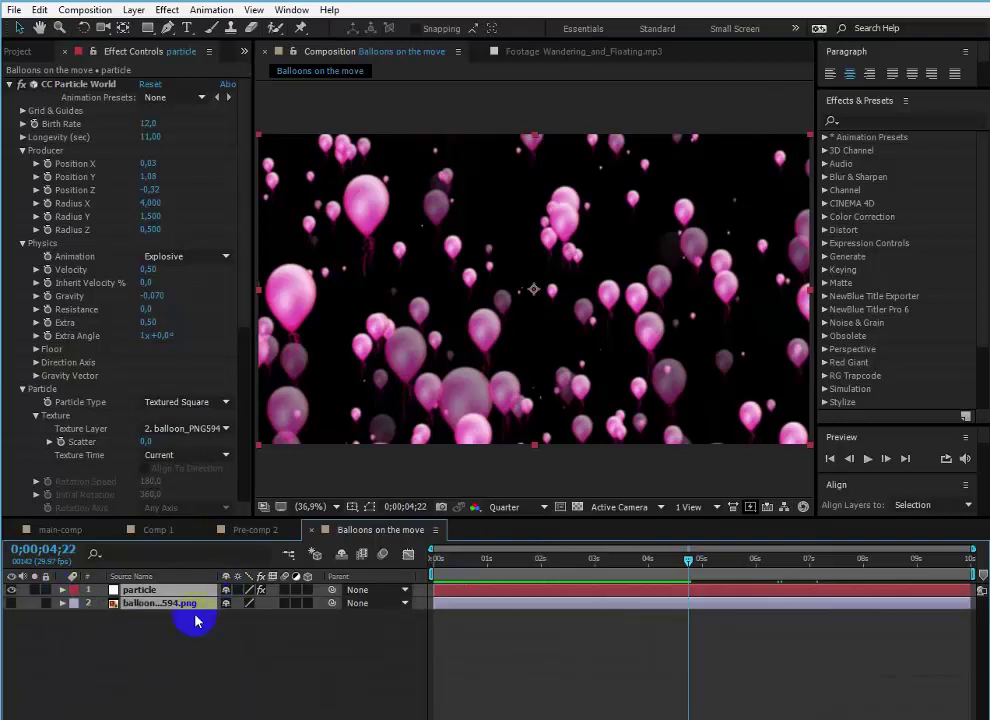
pyautogui.moveTo(120, 604); pyautogui.dragTo(120, 592)
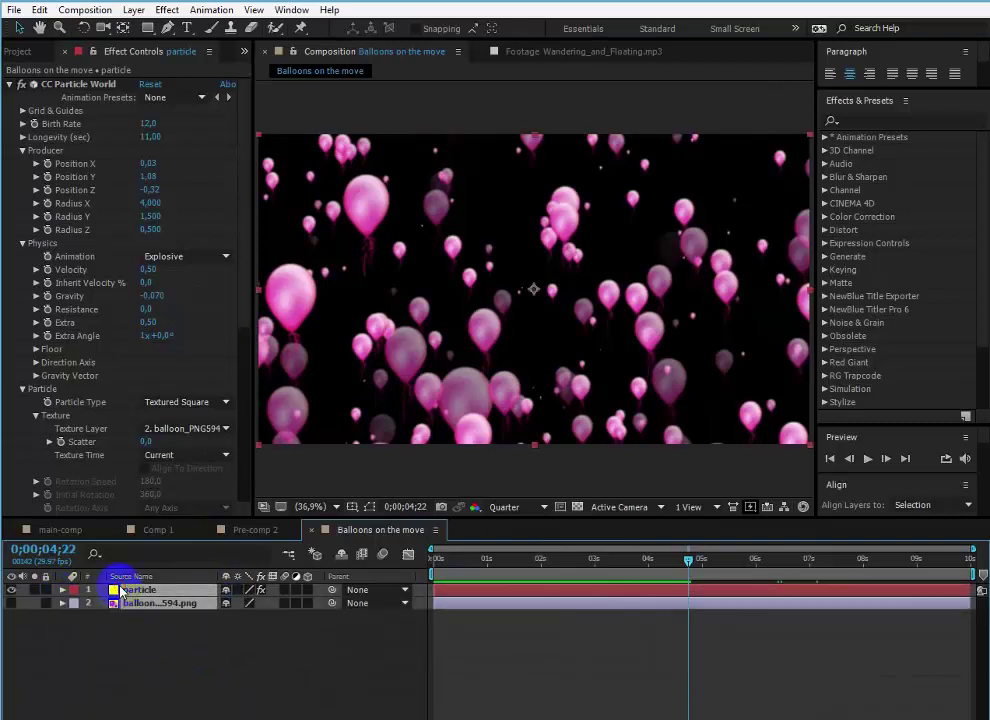
pyautogui.rightClick(148, 591)
pyautogui.click(135, 600)
pyautogui.write('B12')
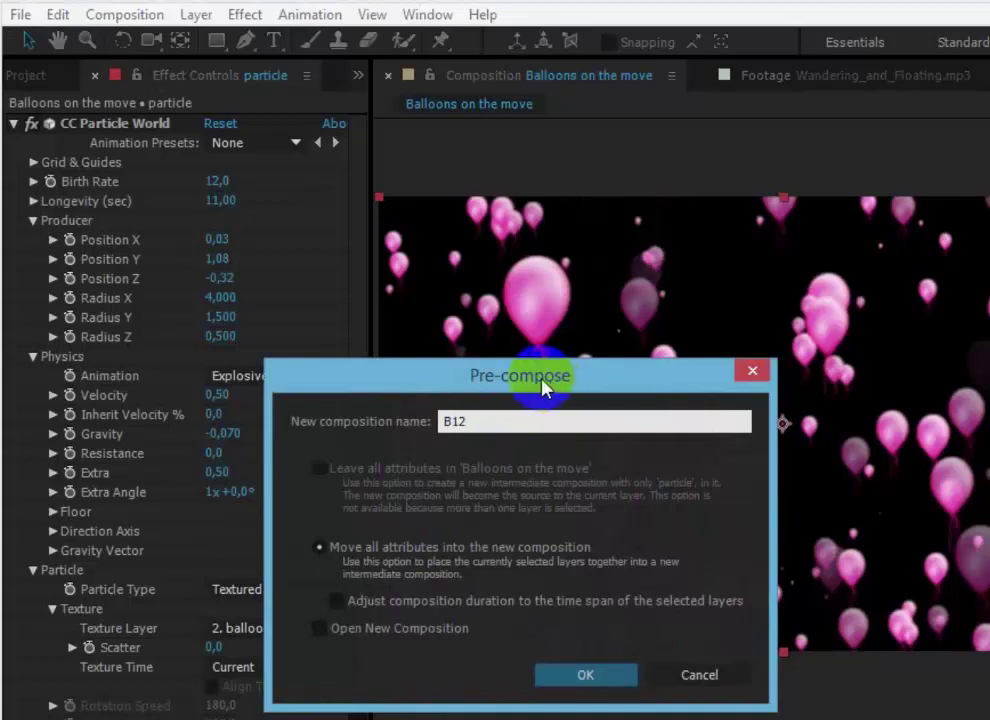
pyautogui.click(325, 553)
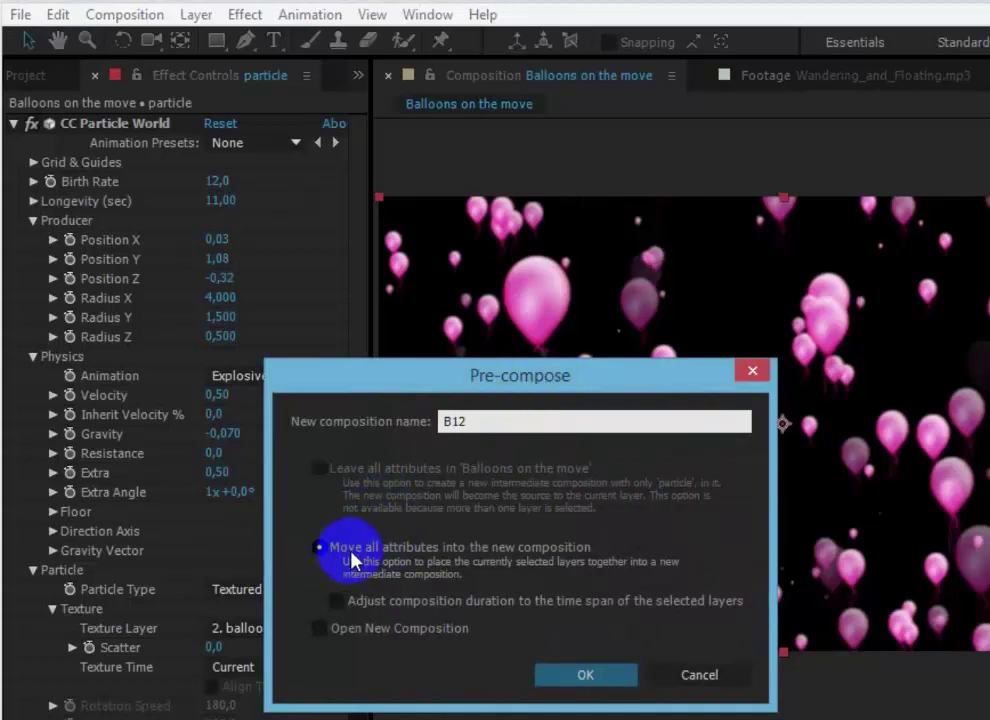
pyautogui.click(592, 682)
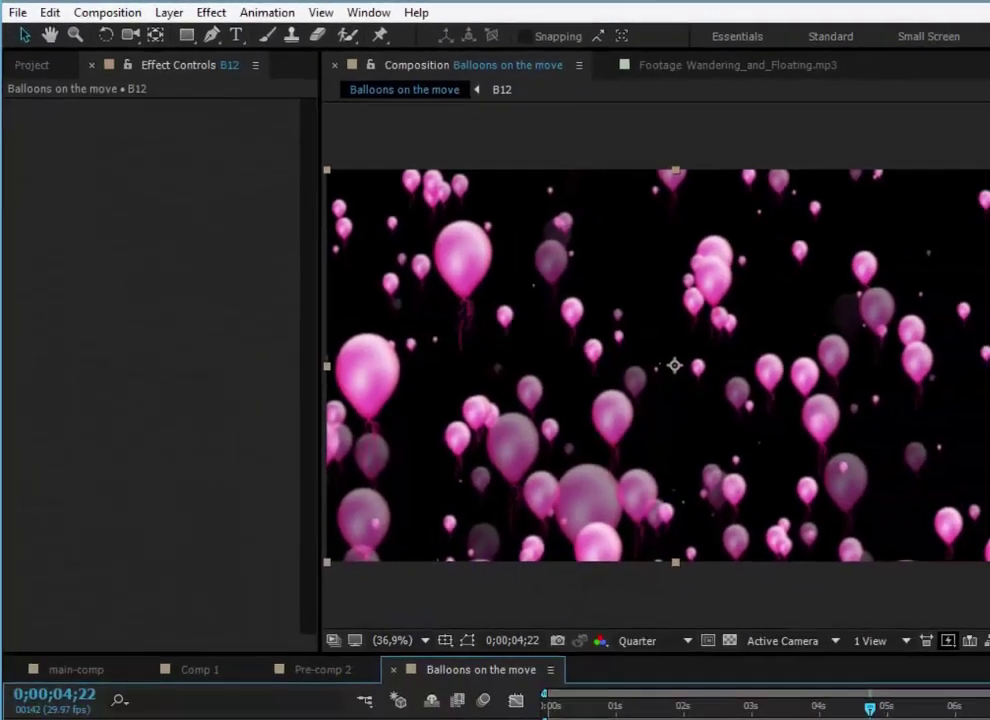
# Step: Time-stretch the B12 layer to 300% and return to the composition start
pyautogui.click(146, 600)
pyautogui.rightClick(148, 595)
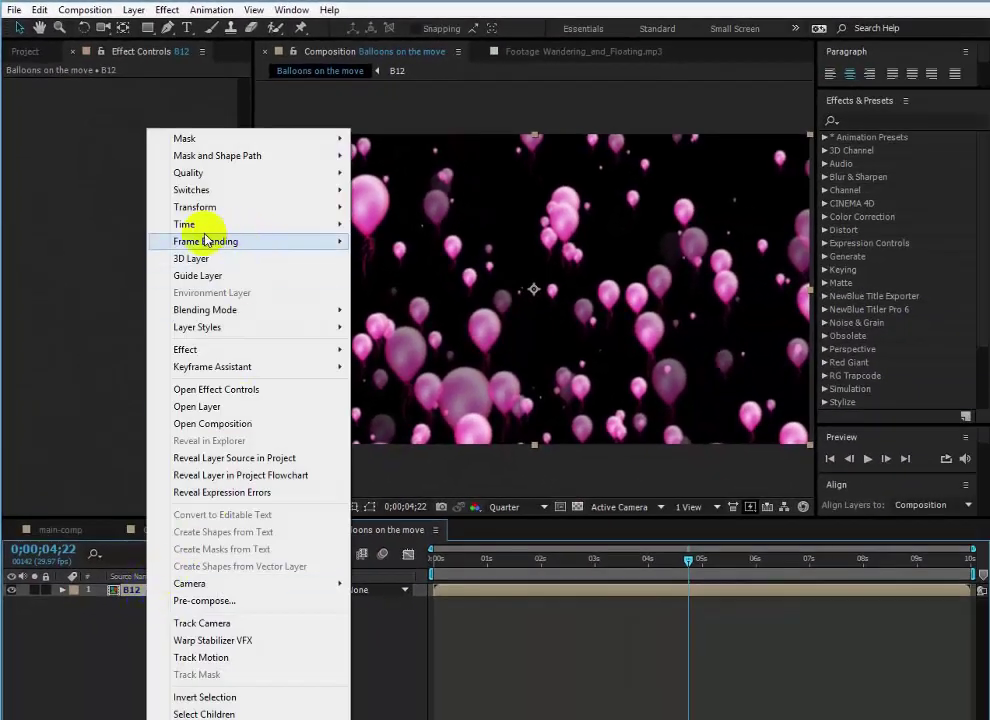
pyautogui.moveTo(210, 224)
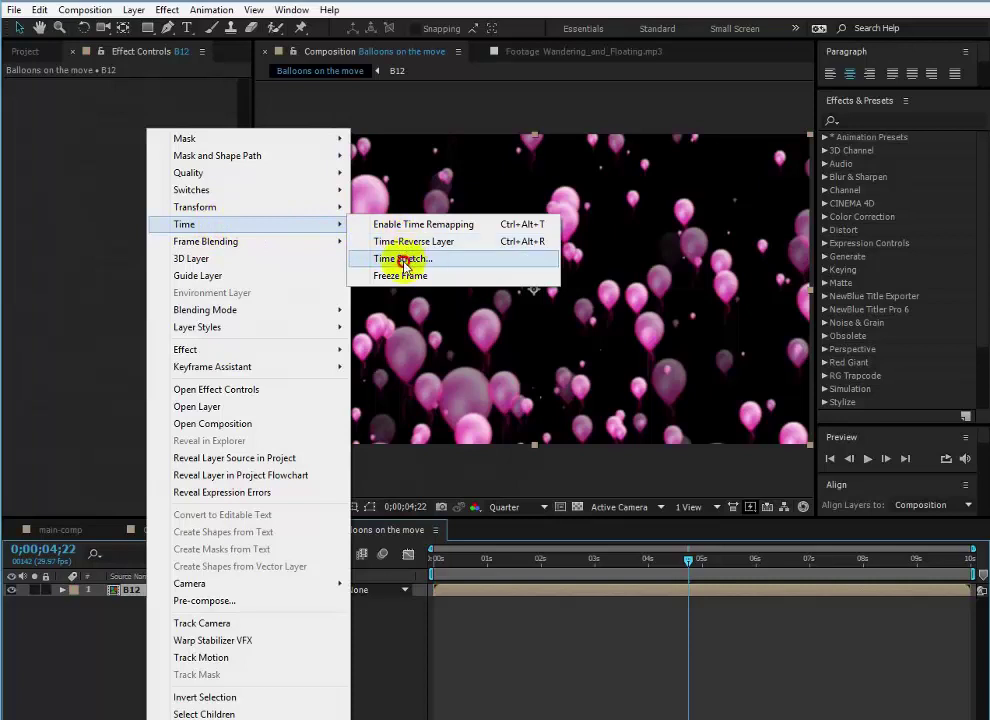
pyautogui.click(404, 261)
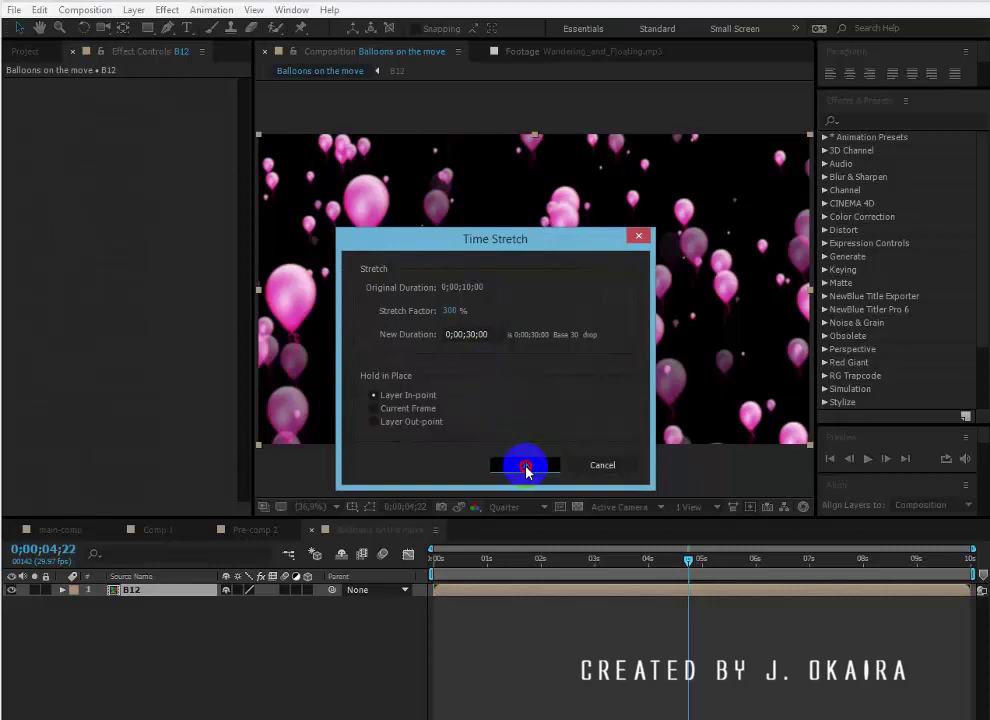
pyautogui.click(525, 465)
pyautogui.moveTo(686, 566); pyautogui.dragTo(432, 560)
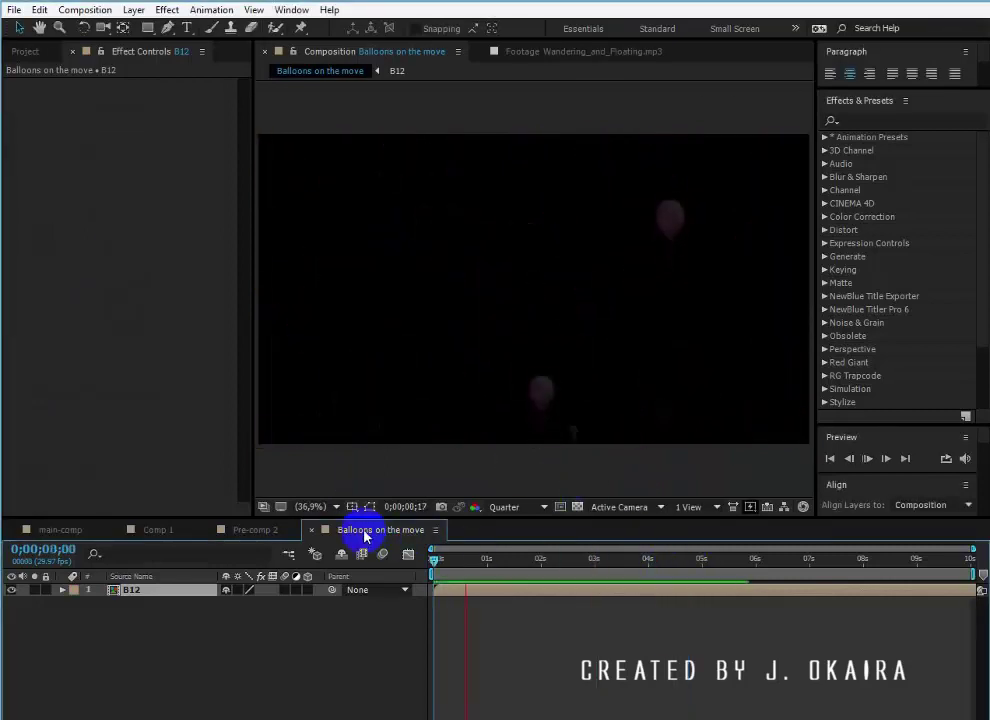